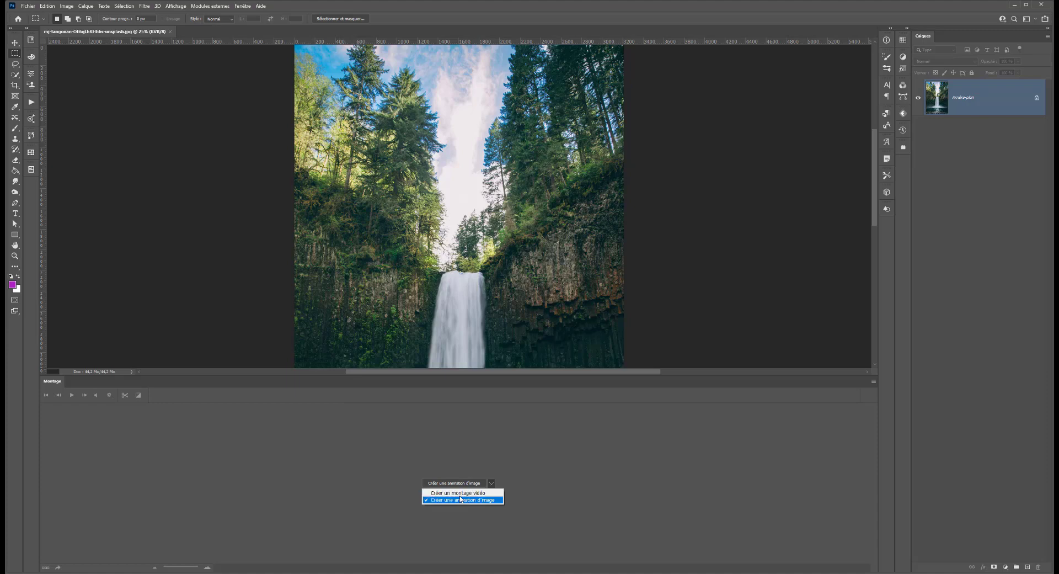
Create a video timeline for the waterfall photo
left_click(441, 483)
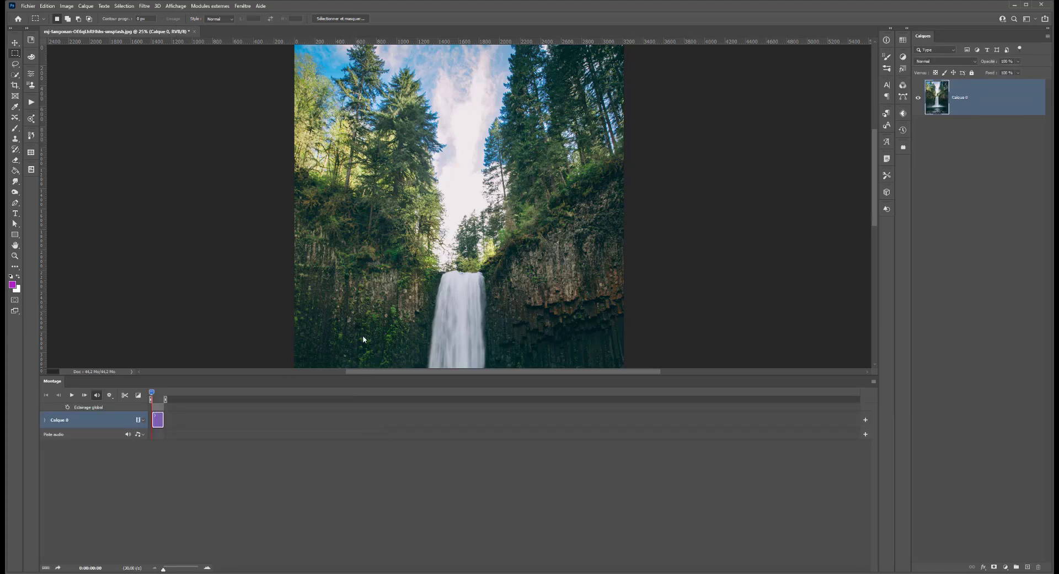
scroll(364, 323, "down", 3)
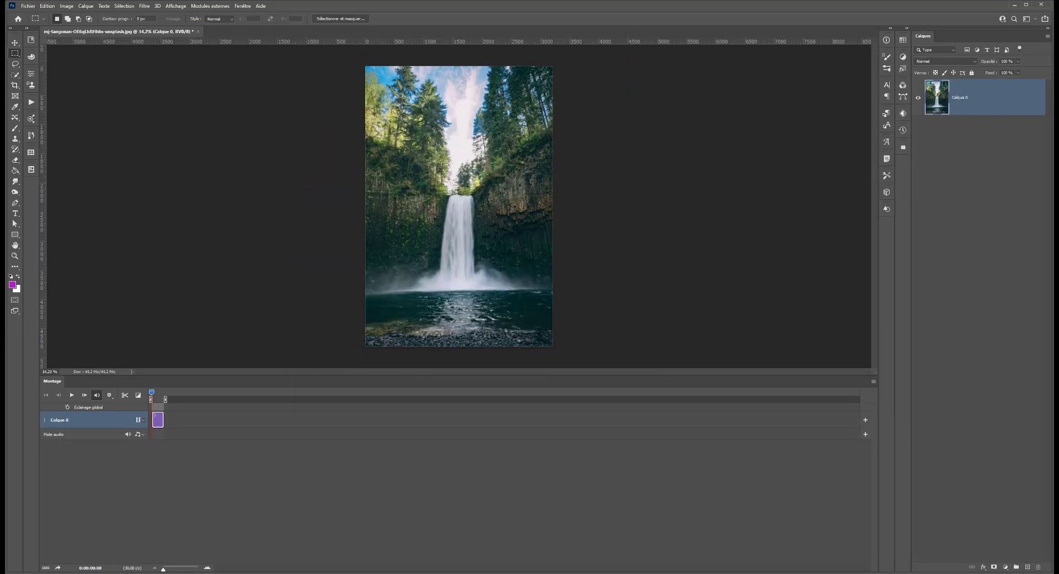
scroll(377, 329, "up", 1)
scroll(376, 329, "up", 2)
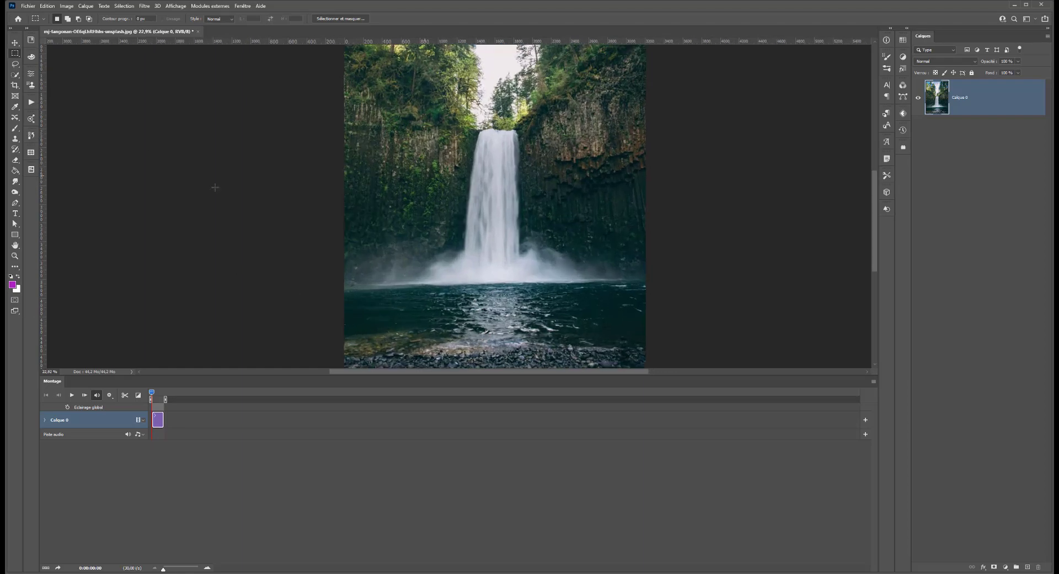
left_click(15, 64)
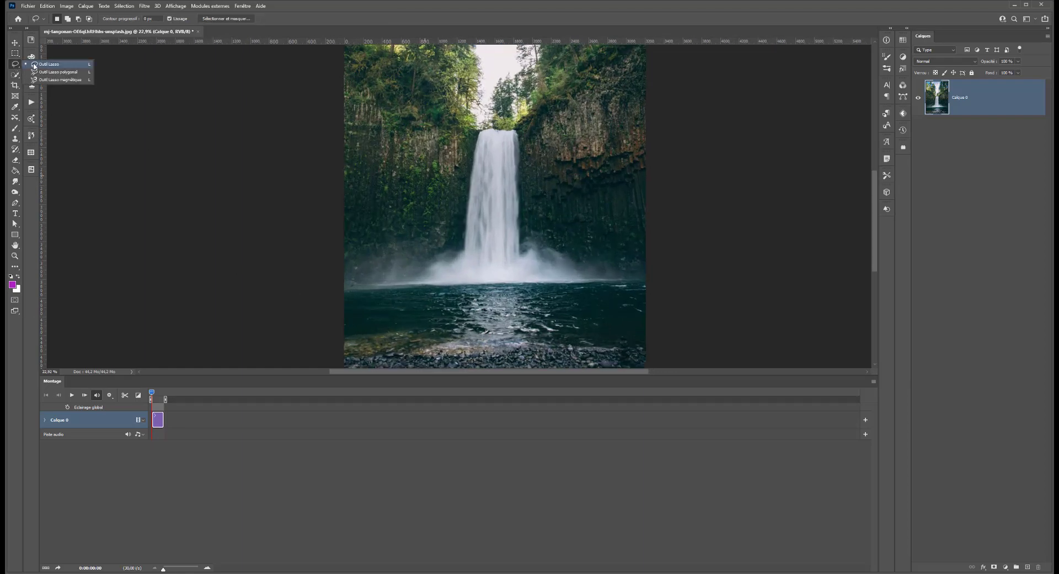
mouse_move(479, 133)
left_mouse_down()
mouse_move(476, 161)
mouse_move(479, 133)
mouse_move(465, 249)
mouse_move(448, 274)
mouse_move(531, 281)
mouse_move(499, 131)
left_mouse_up()
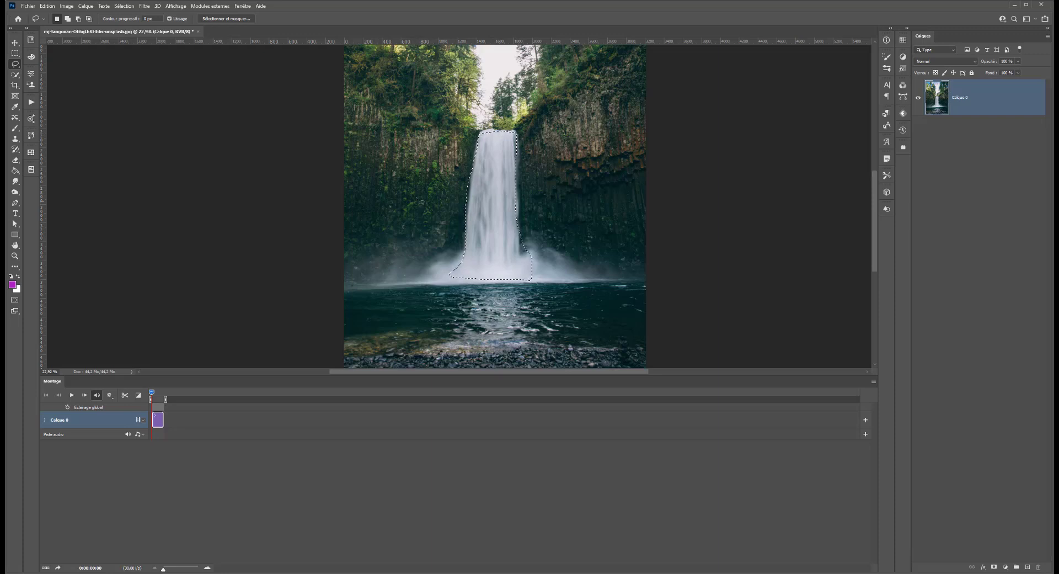
left_click(497, 180)
Paint over the whole waterfall in Quick Mask mode with a large, soft-edged black brush
left_click(14, 128)
left_click(53, 128)
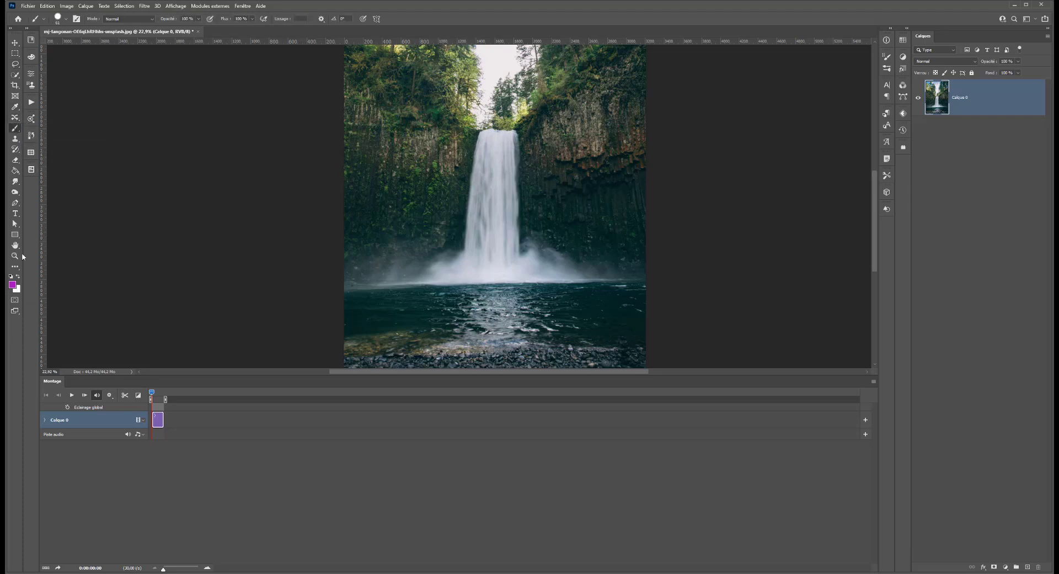
key("q")
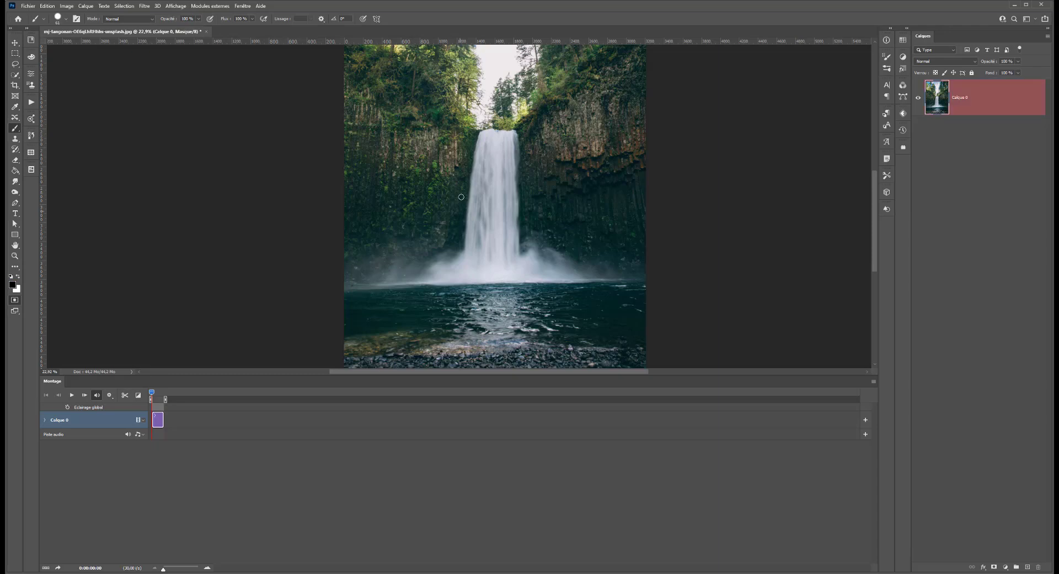
left_click_drag(489, 196, 524, 196)
right_click(526, 195)
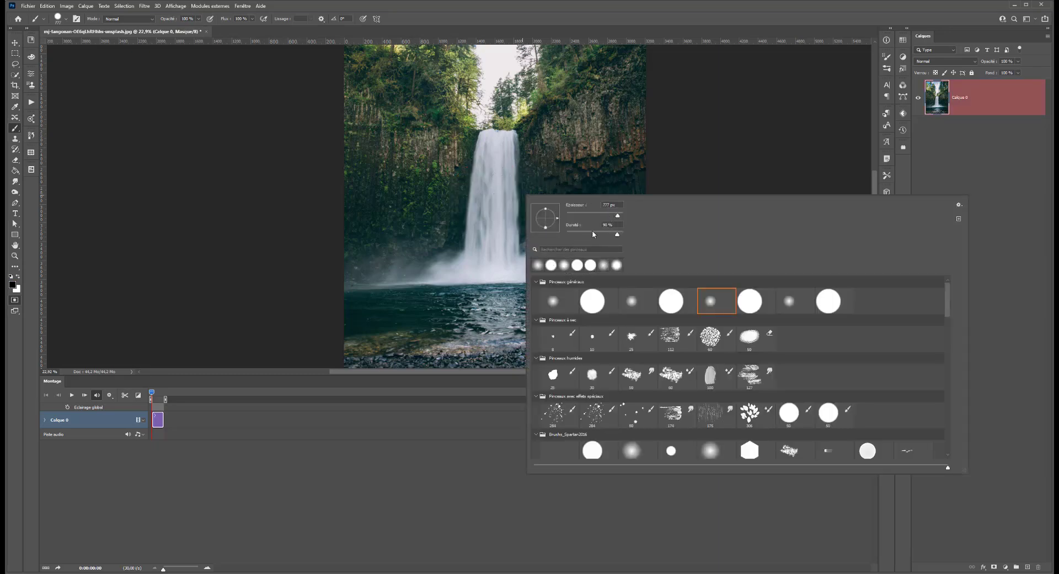
mouse_move(497, 156)
left_mouse_down()
mouse_move(500, 264)
mouse_move(516, 253)
mouse_move(492, 270)
mouse_move(488, 148)
mouse_move(490, 255)
mouse_move(470, 269)
mouse_move(532, 265)
left_mouse_up()
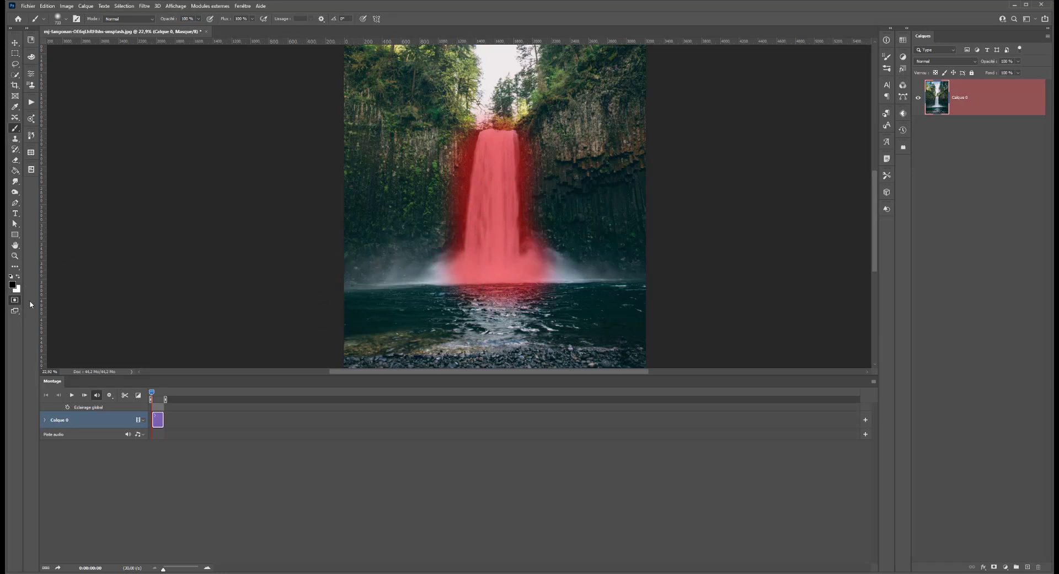
Turn the painted quick mask into a selection and copy the selected waterfall to a new layer
left_click(15, 301)
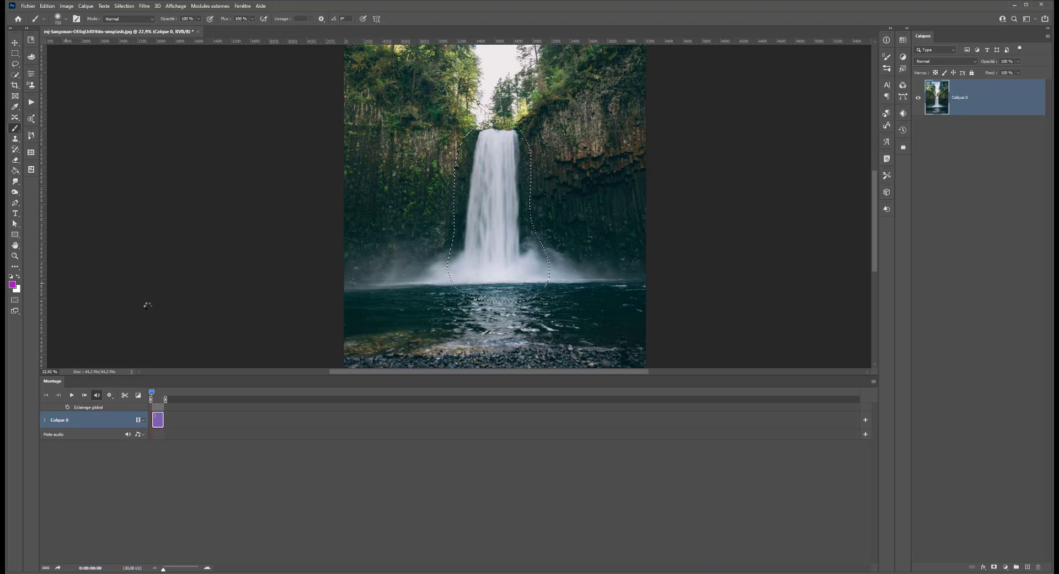
key("ctrl+j")
left_click(15, 42)
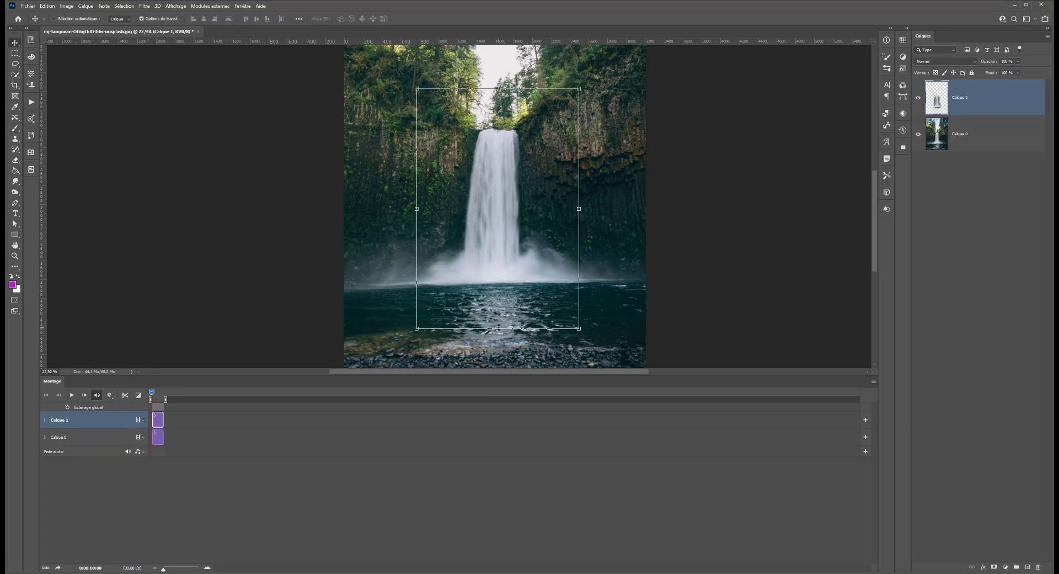
mouse_move(503, 343)
left_mouse_down()
mouse_move(498, 380)
mouse_move(498, 323)
mouse_move(497, 349)
left_mouse_up()
left_click_drag(580, 202, 592, 202)
left_click_drag(503, 206, 501, 213)
key("Return")
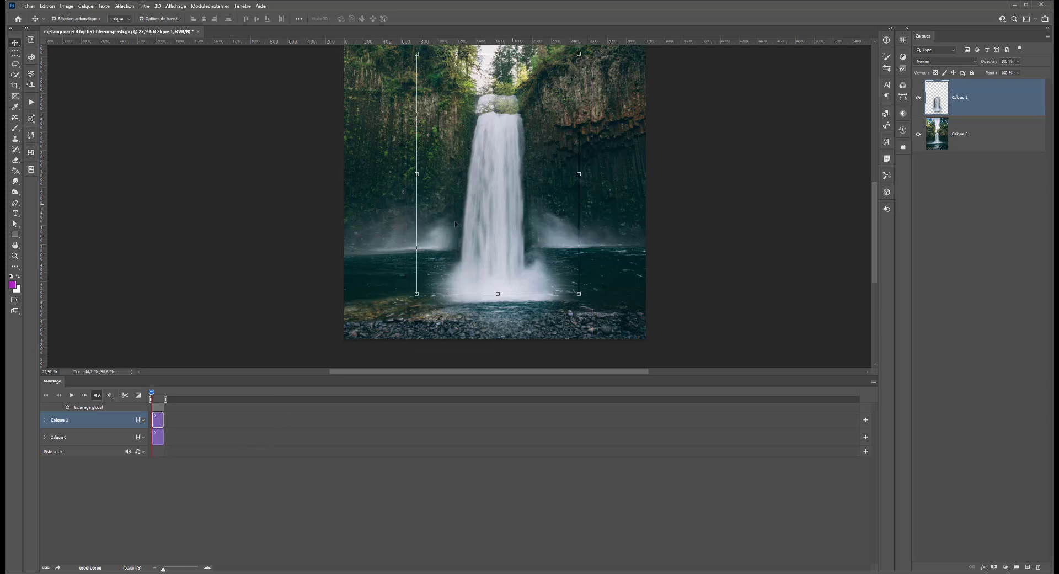
key("ctrl+z")
Enlarge the timeline scale and convert the copied waterfall layer, Calque 1, to a smart object
left_click_drag(164, 568, 176, 570)
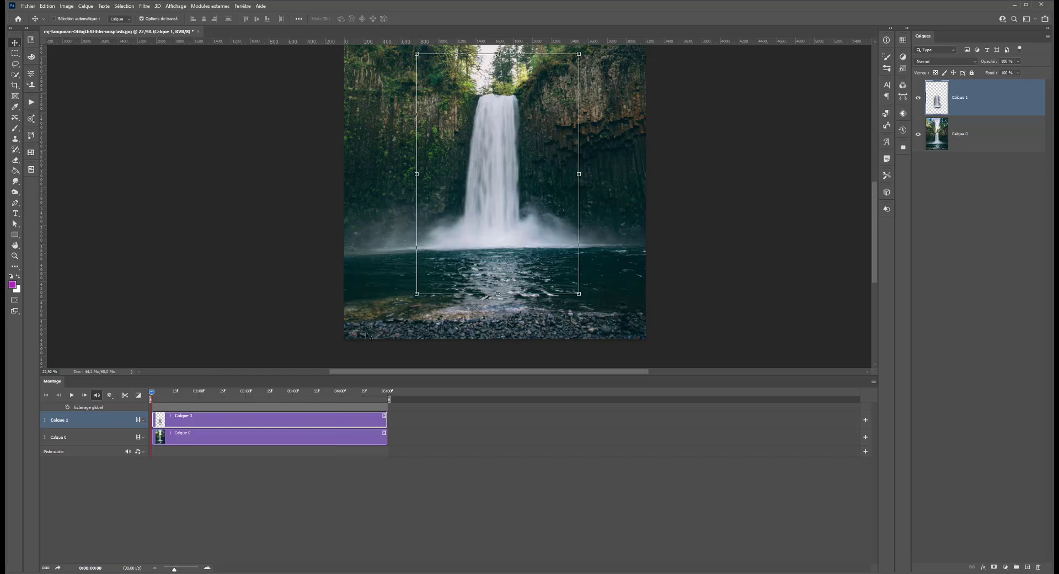
left_click(44, 420)
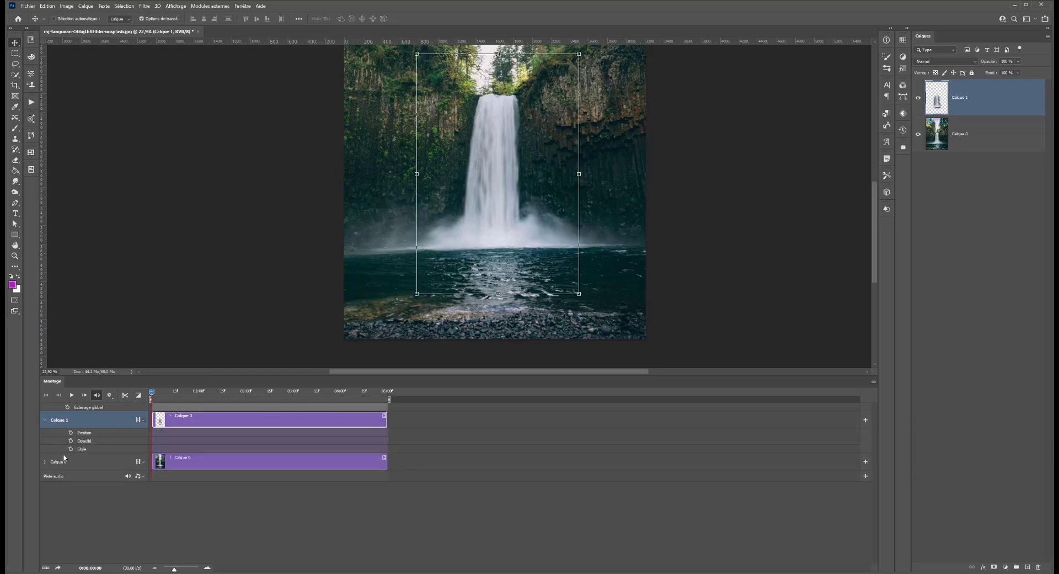
right_click(980, 101)
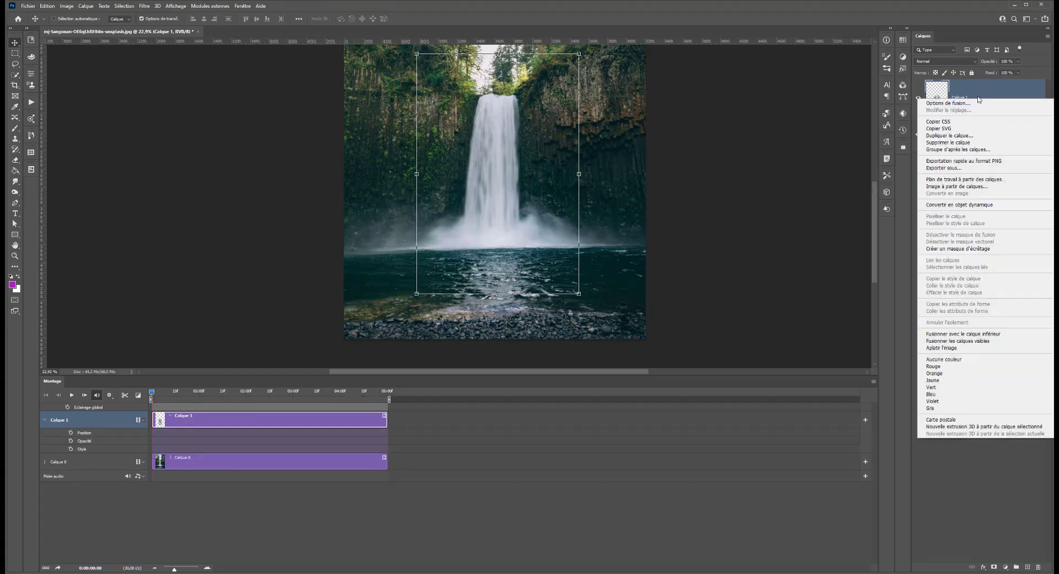
left_click(972, 205)
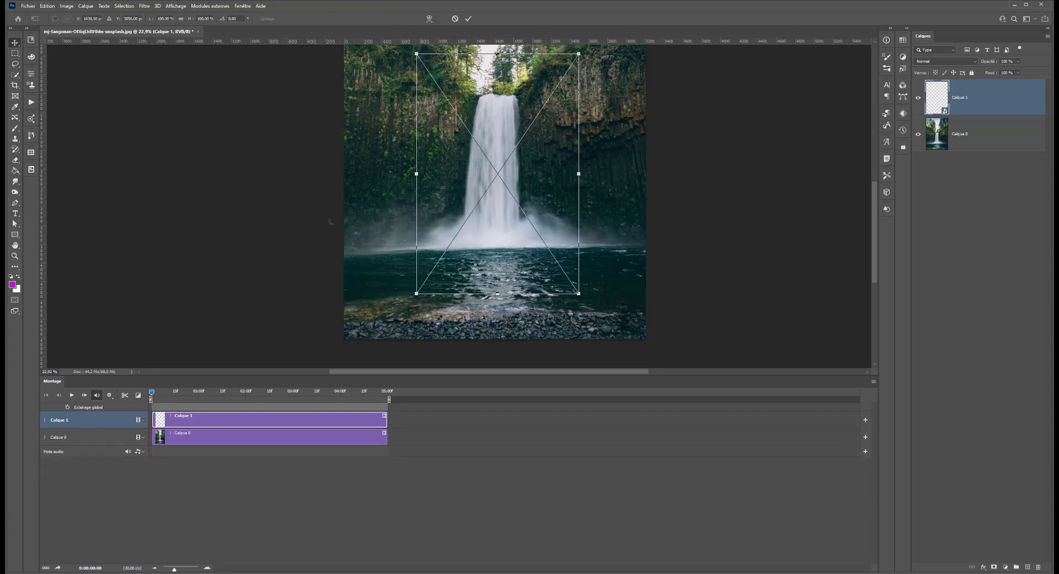
left_click(16, 53)
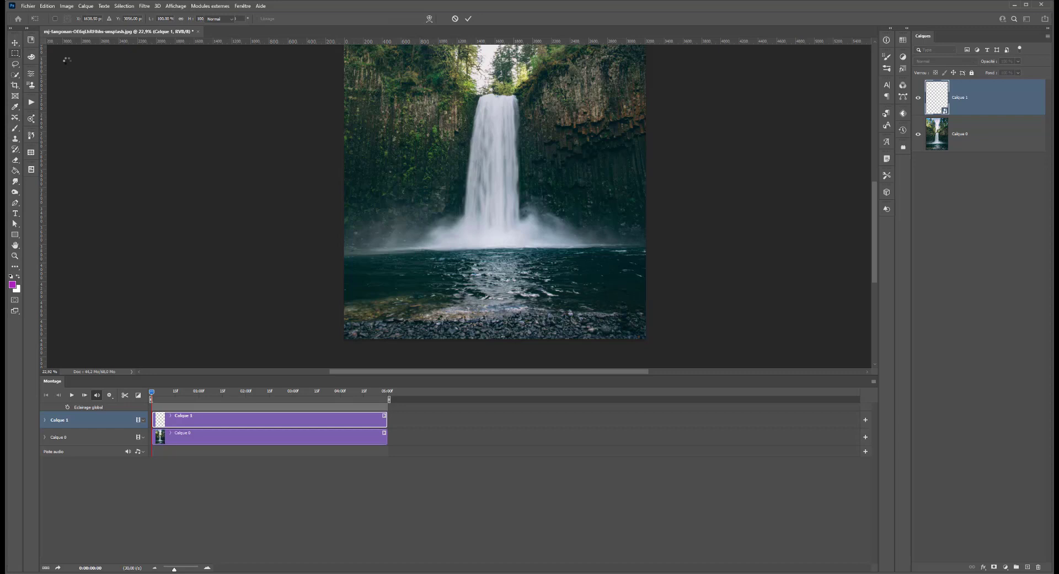
Resize the image proportionally to a height of 1500 pixels
key("ctrl+alt+i")
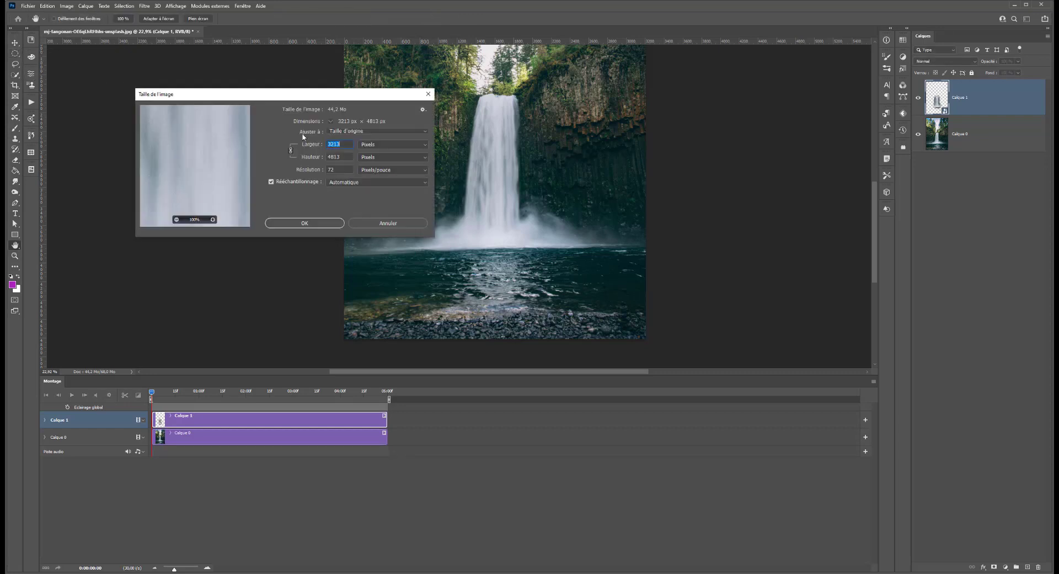
key("Tab")
key("Tab")
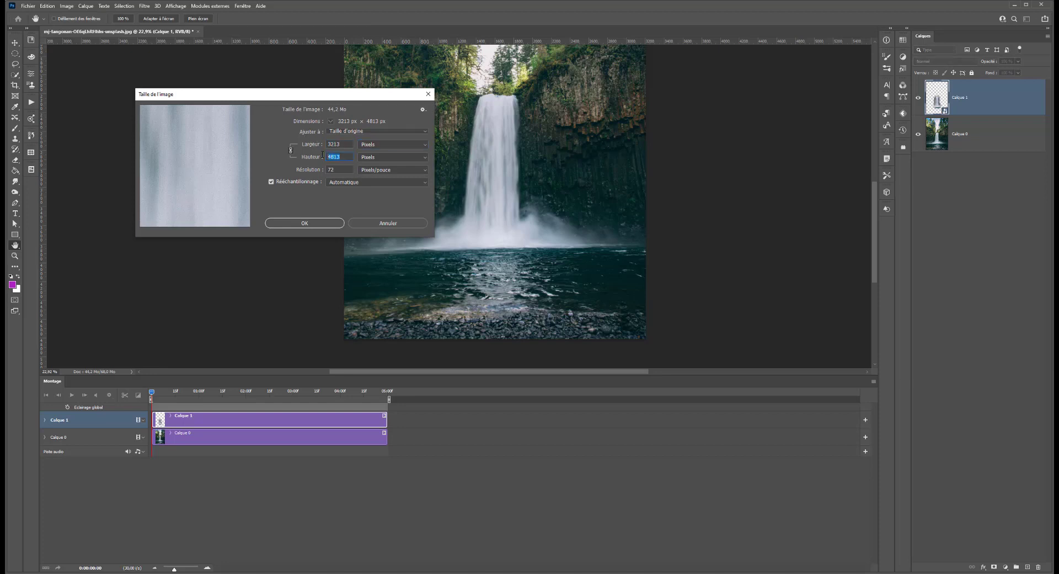
type("15")
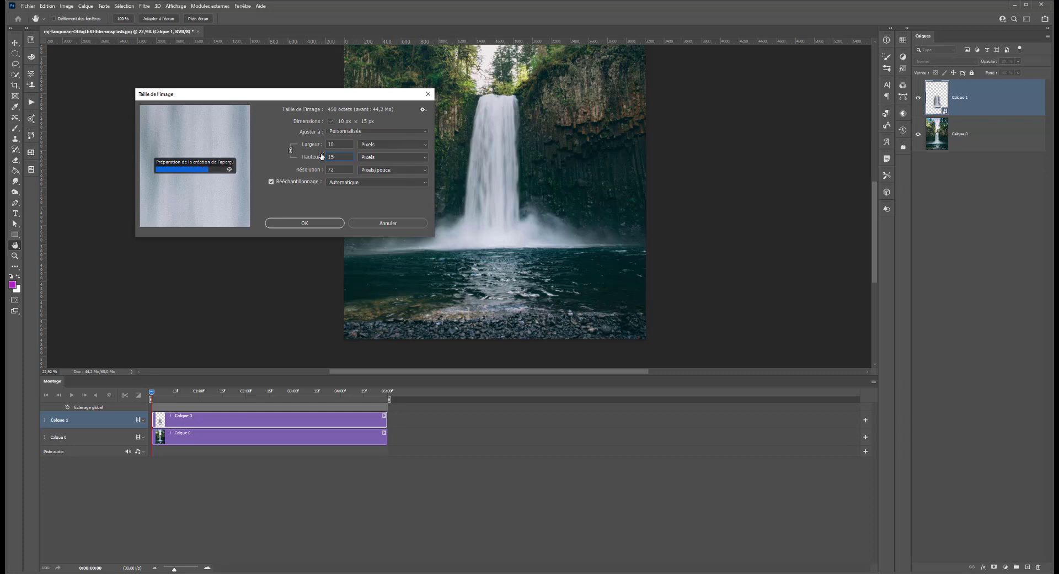
type("00")
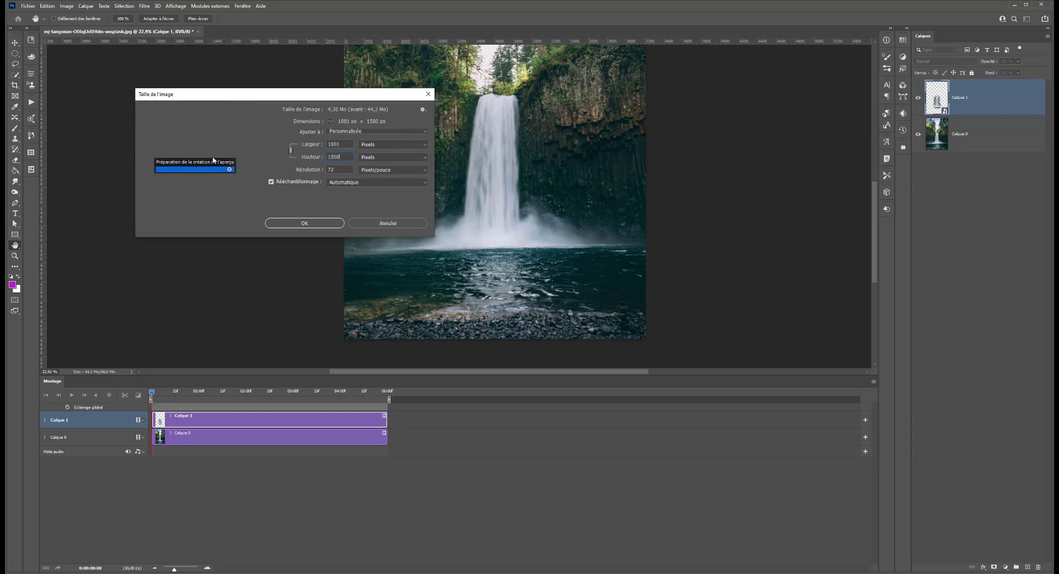
left_click(289, 221)
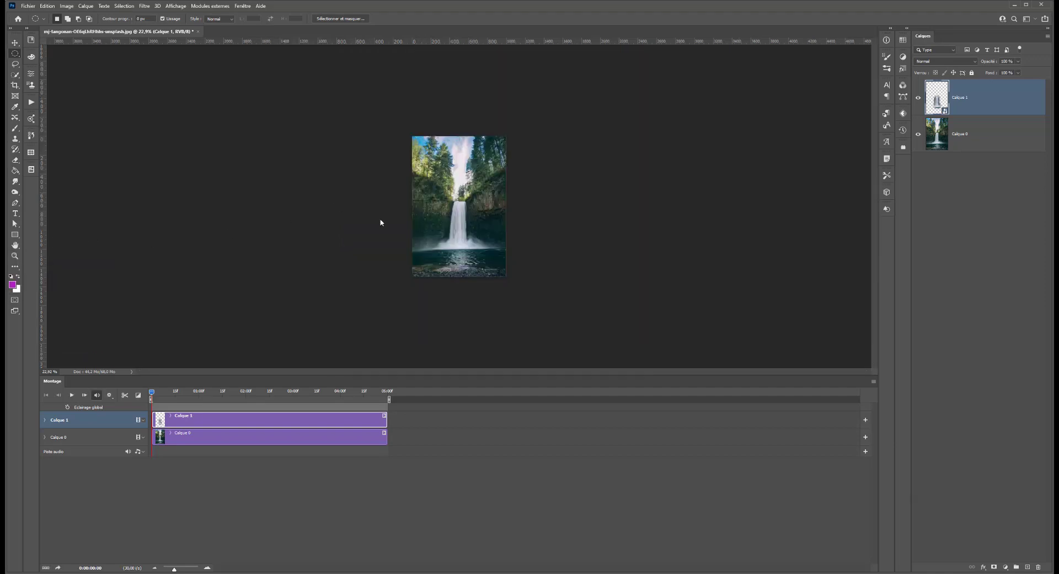
Enable Transformation keyframes for the Calque 1 layer at the start of the timeline
scroll(376, 217, "up", 3)
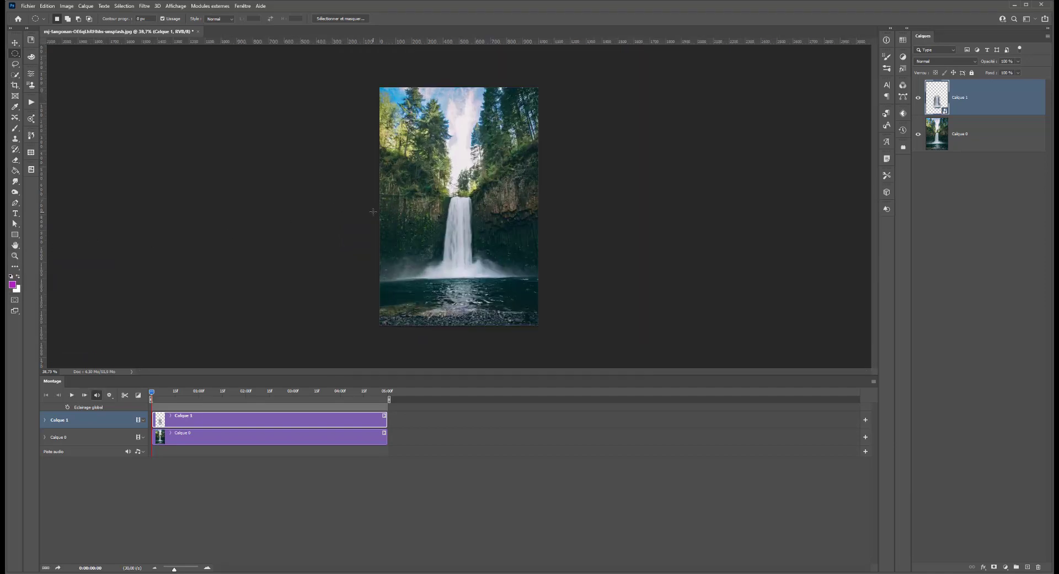
scroll(364, 230, "up", 2)
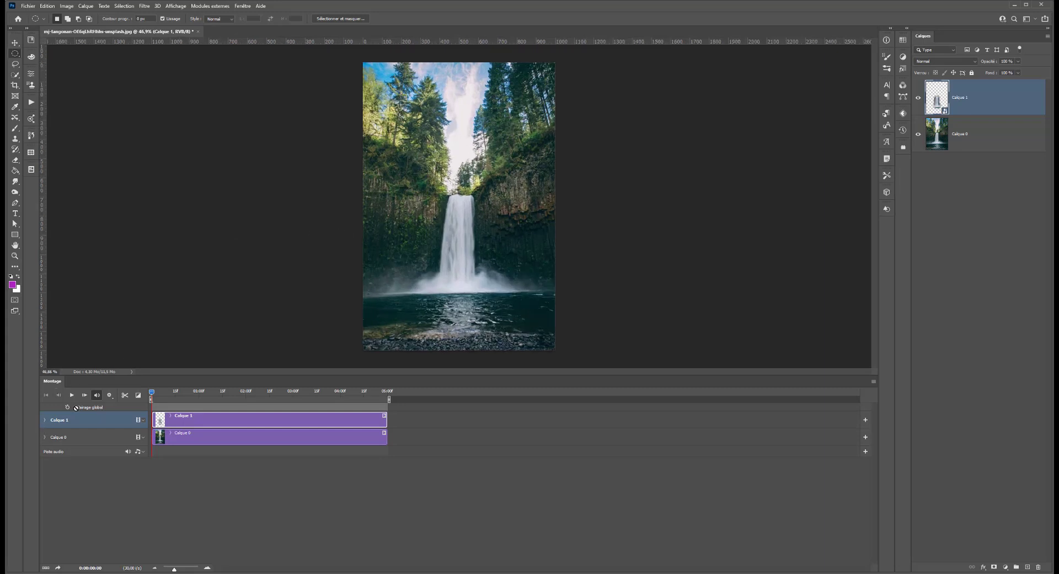
left_click(45, 420)
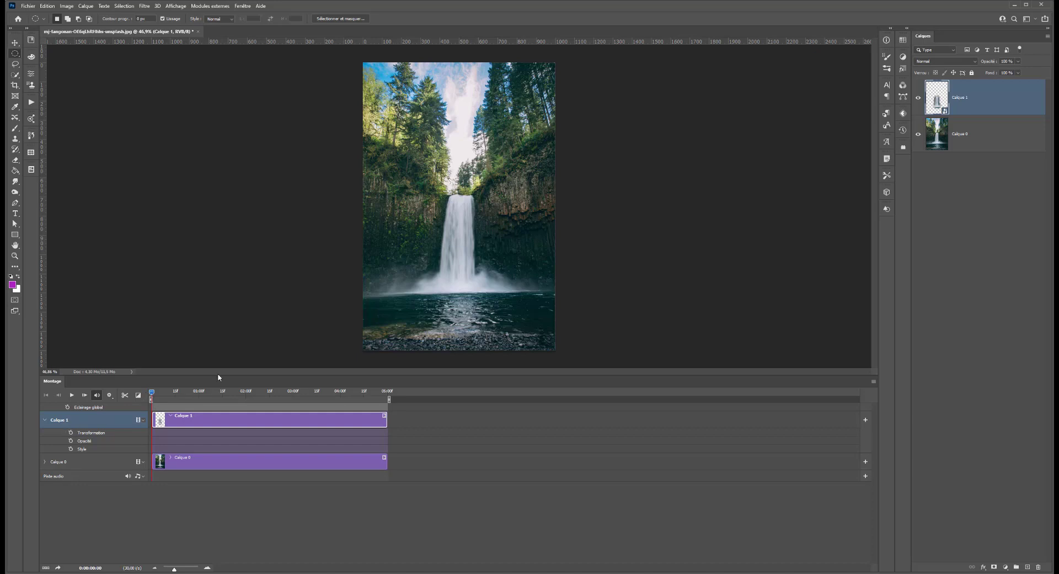
left_click(71, 432)
At 0:00:02:29, stretch the Calque 1 waterfall downward to about 35% height and shift it slightly lower to record a keyframe
left_click(285, 393)
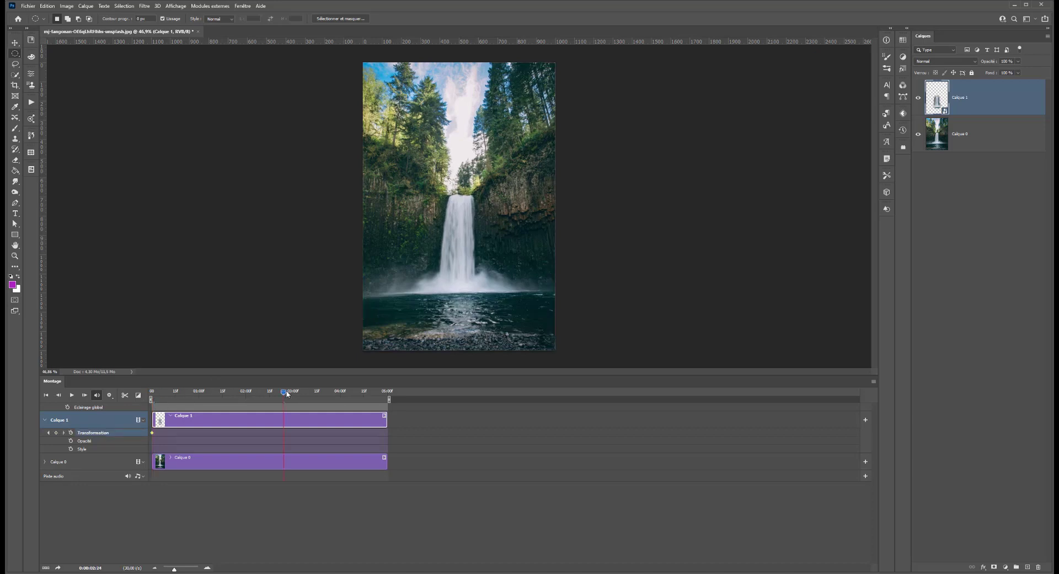
left_click_drag(287, 393, 292, 393)
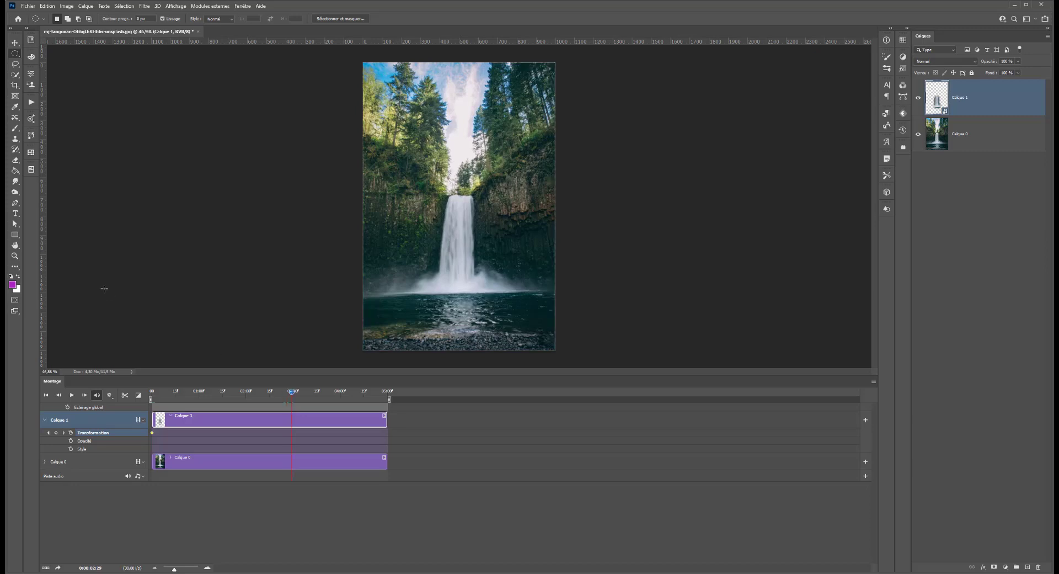
left_click(15, 42)
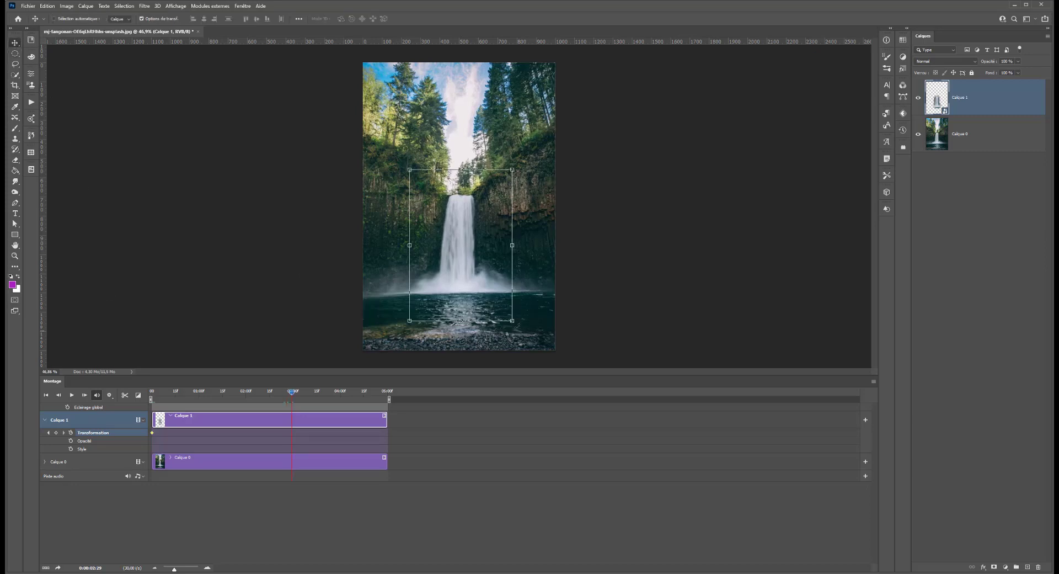
left_click_drag(461, 322, 460, 343)
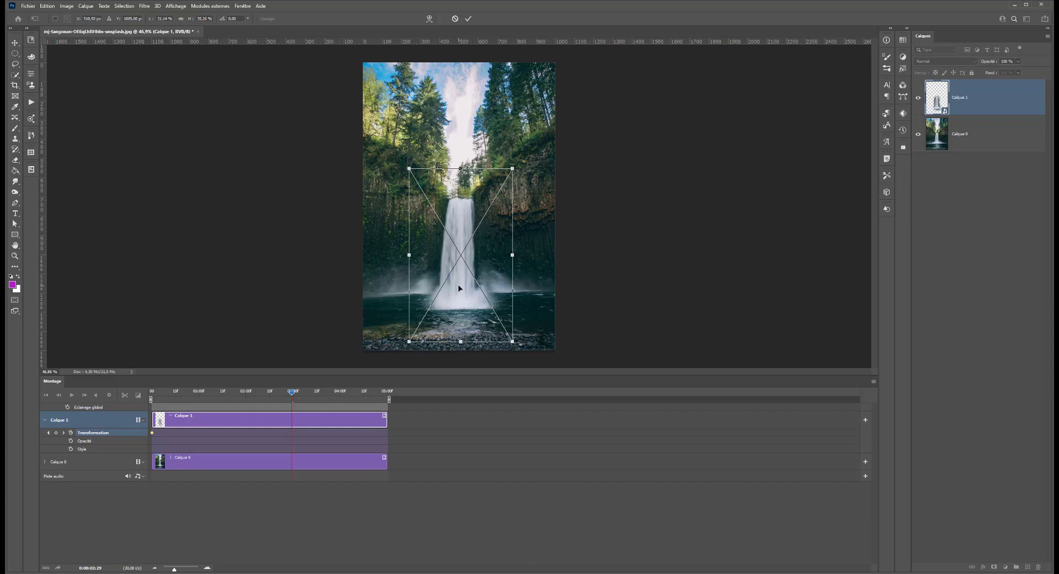
left_click_drag(460, 288, 458, 296)
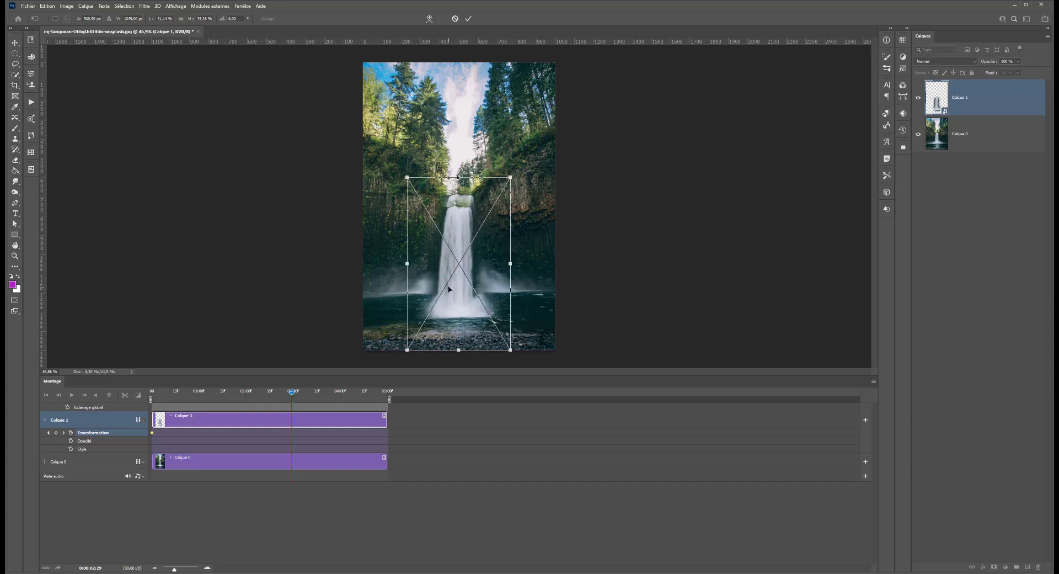
key("Return")
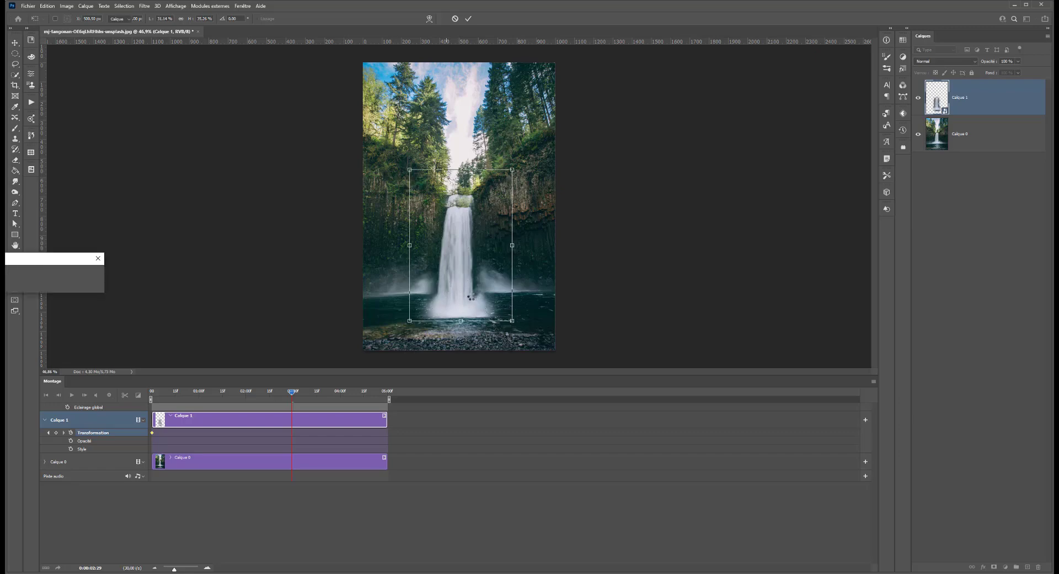
In the Calque 1 smart object, add a layer mask and paint out the waterfall's top and bottom edges with a soft black brush
scroll(472, 295, "up", 1)
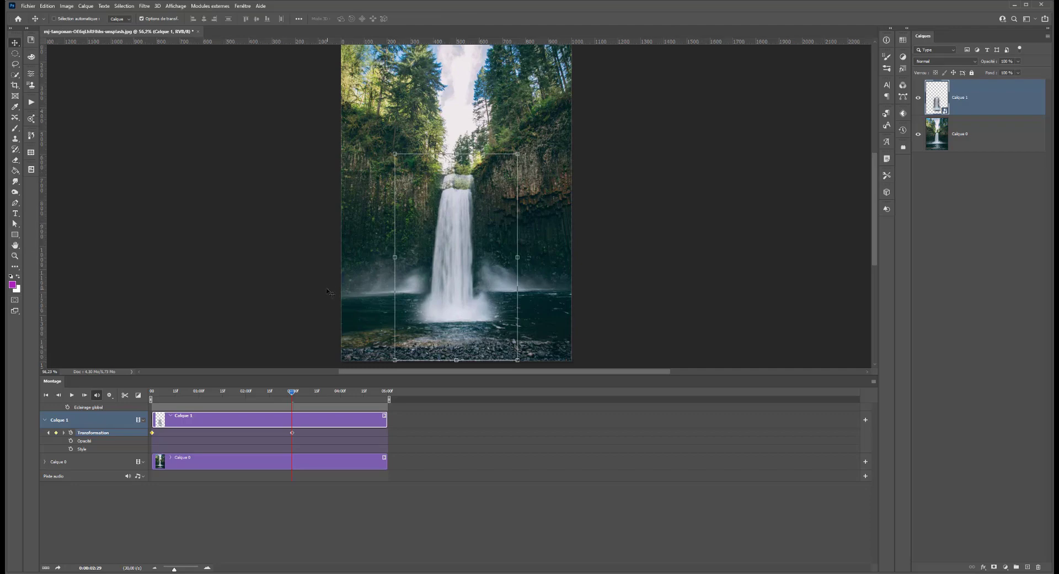
left_click(16, 129)
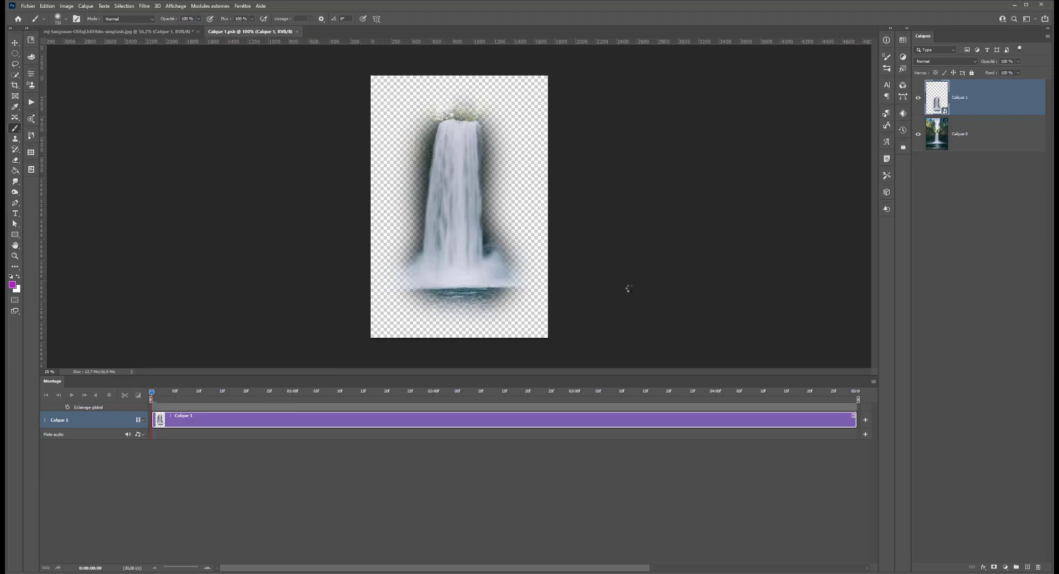
left_click(993, 566)
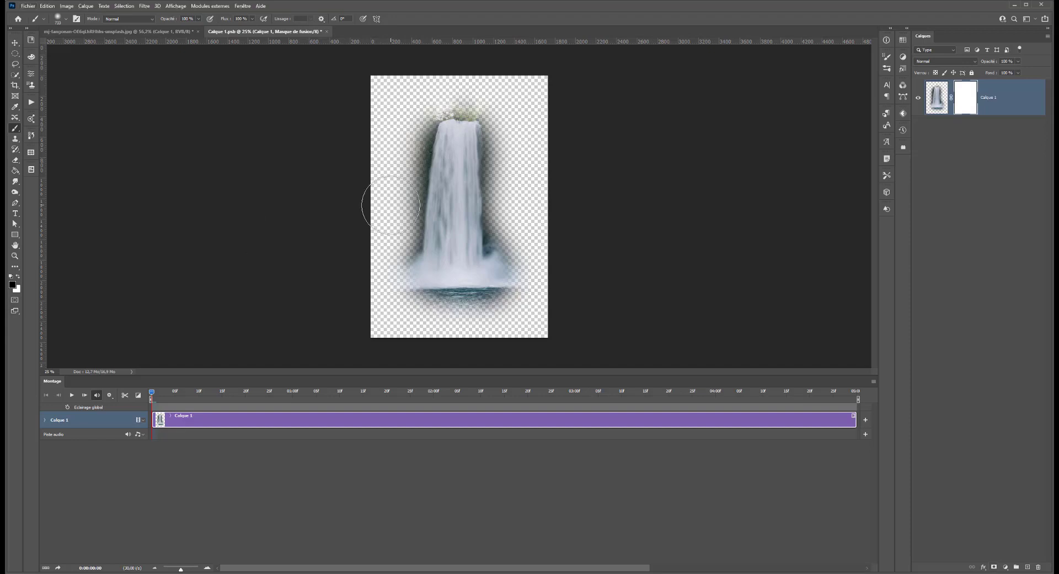
mouse_move(467, 99)
left_mouse_down()
mouse_move(413, 109)
mouse_move(484, 87)
left_mouse_up()
mouse_move(457, 323)
left_mouse_down()
mouse_move(447, 320)
mouse_move(473, 326)
mouse_move(404, 326)
mouse_move(424, 321)
left_mouse_up()
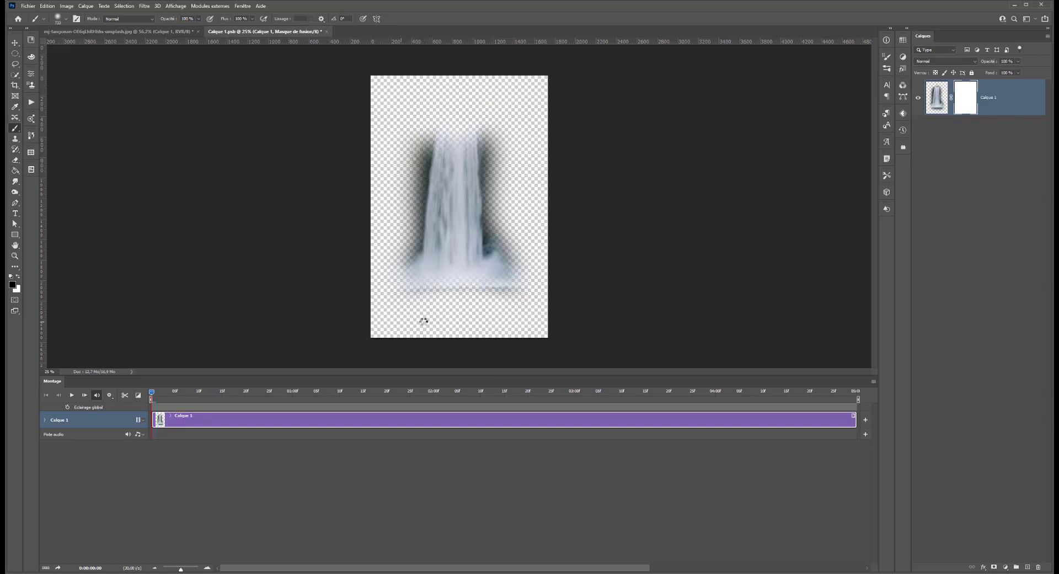
Repaint the waterfall's bottom edge on the smart object's mask, close the smart object and preview the animation from the start
key("ctrl+z")
mouse_move(476, 302)
left_mouse_down("alt")
mouse_move(457, 303)
mouse_move(490, 314)
mouse_move(364, 313)
left_mouse_up("alt")
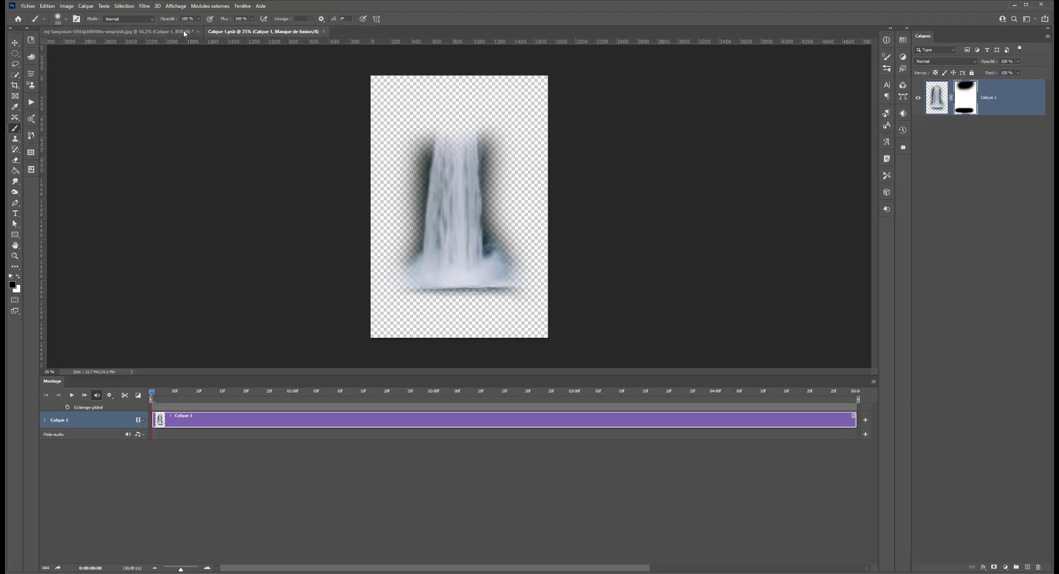
key("ctrl+w")
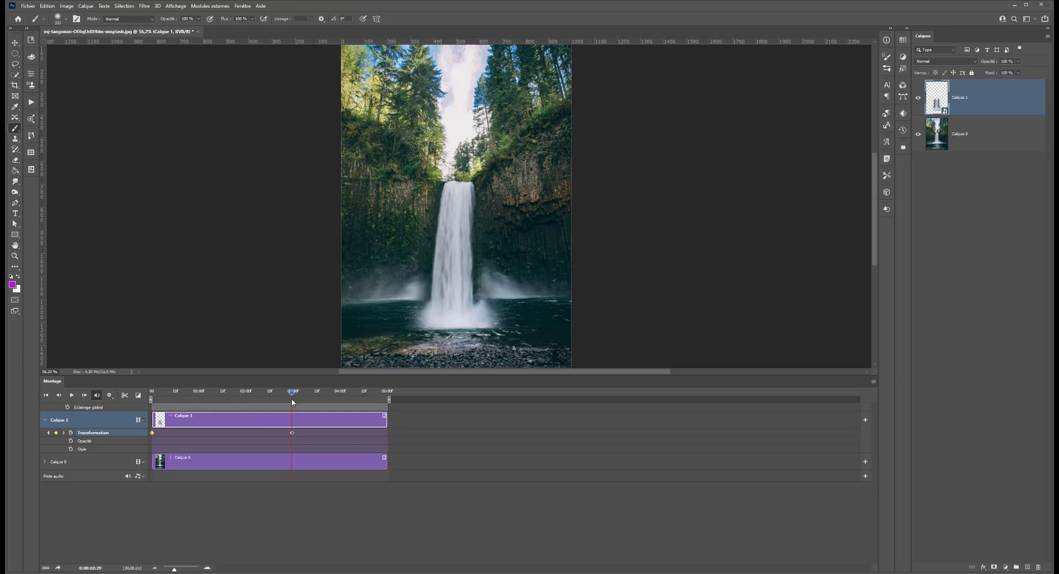
left_click(148, 392)
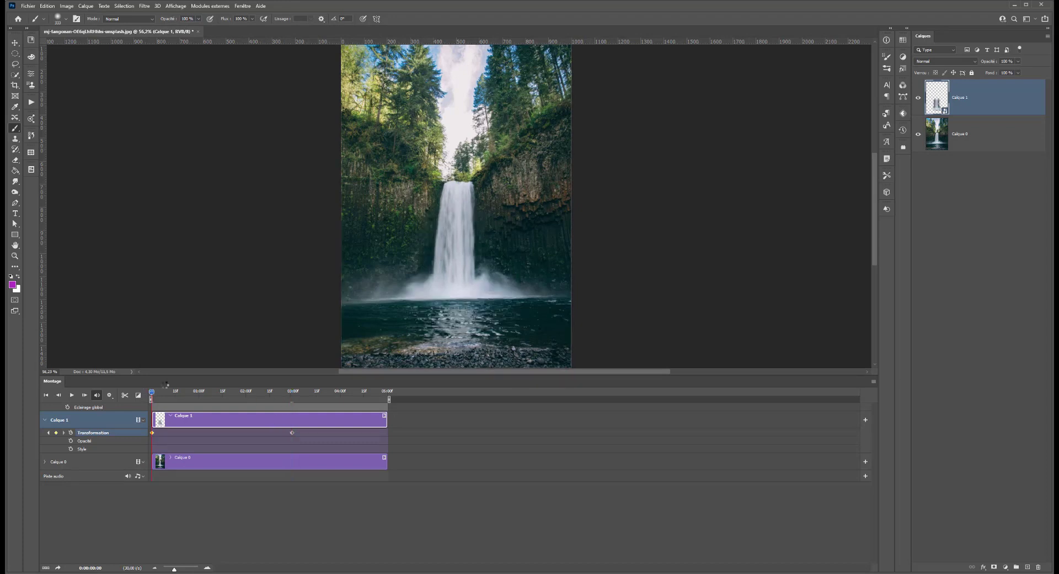
key("space")
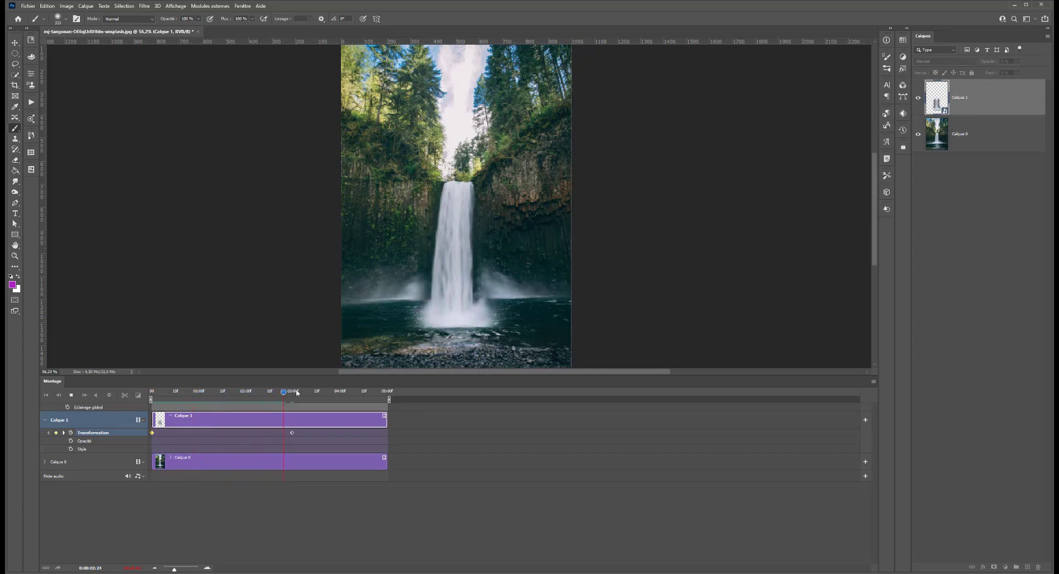
key("space")
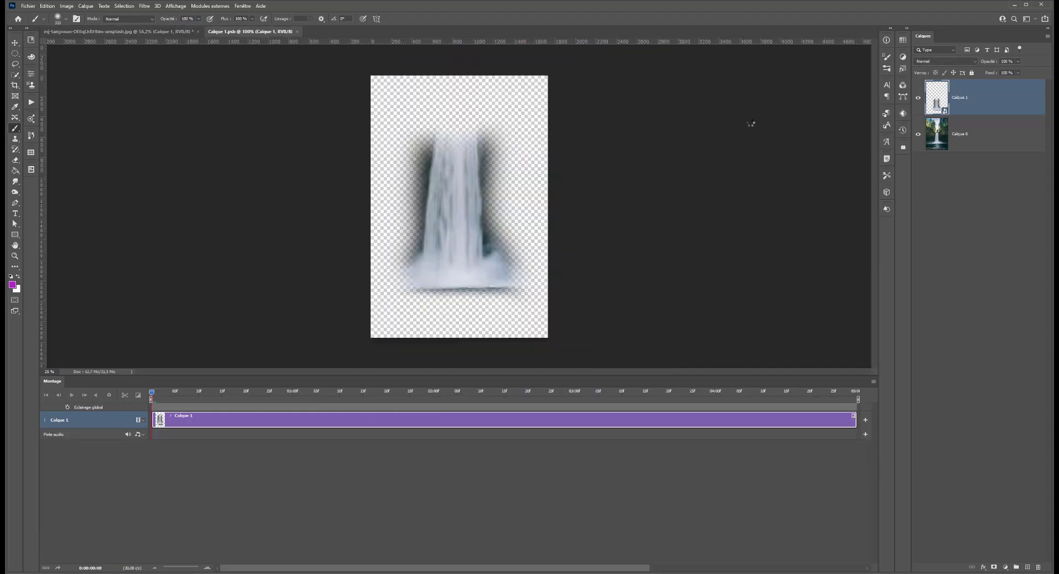
Paint out the waterfall's left and right edges on the Calque 1 smart object's mask with a soft black brush, and preview the animation
right_click(483, 170)
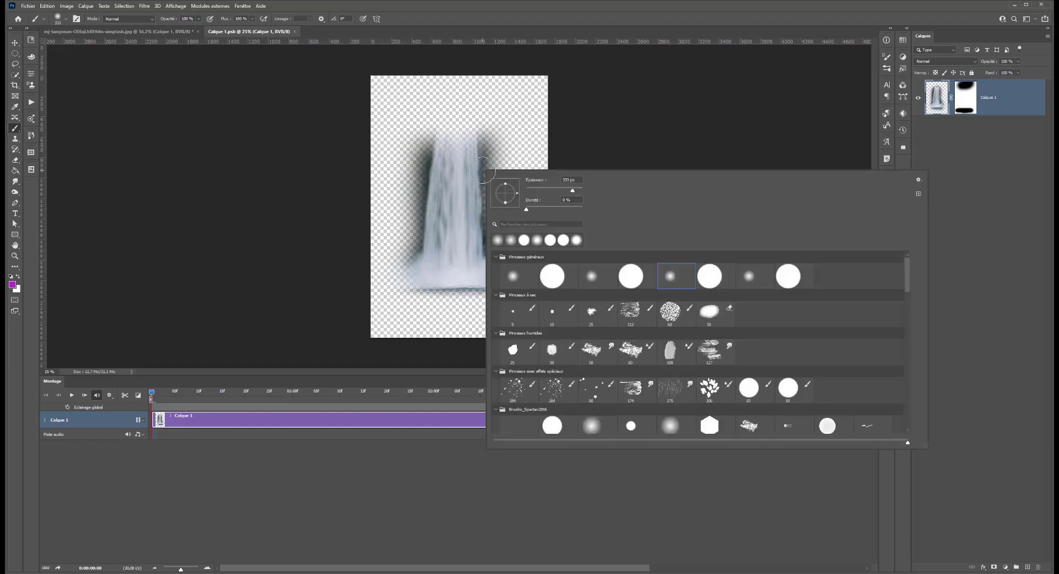
left_click(593, 277)
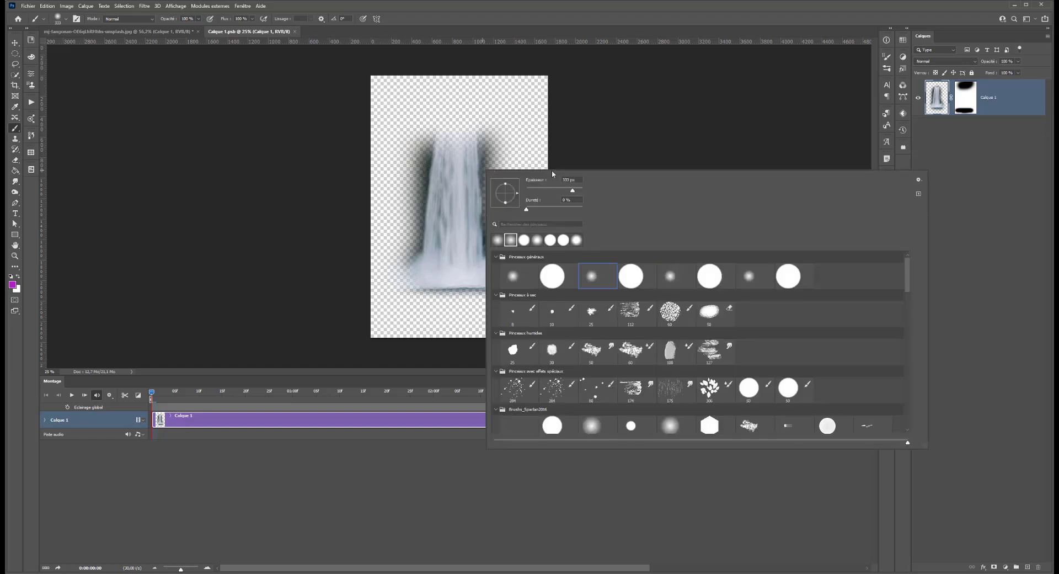
left_click(504, 138)
left_click_drag(502, 172, 501, 150)
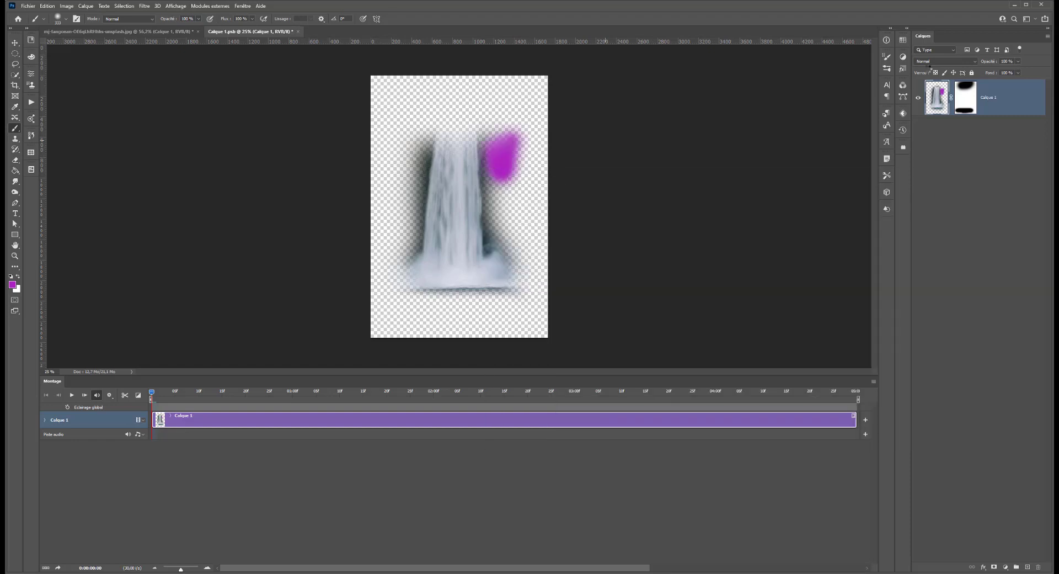
key("ctrl+z")
left_click(966, 97)
mouse_move(490, 128)
left_mouse_down()
mouse_move(497, 241)
mouse_move(491, 139)
mouse_move(489, 196)
left_mouse_up()
mouse_move(414, 130)
left_mouse_down()
mouse_move(405, 232)
mouse_move(412, 151)
mouse_move(419, 166)
mouse_move(397, 250)
left_mouse_up()
mouse_move(513, 256)
left_mouse_down()
mouse_move(506, 243)
mouse_move(537, 234)
left_mouse_up()
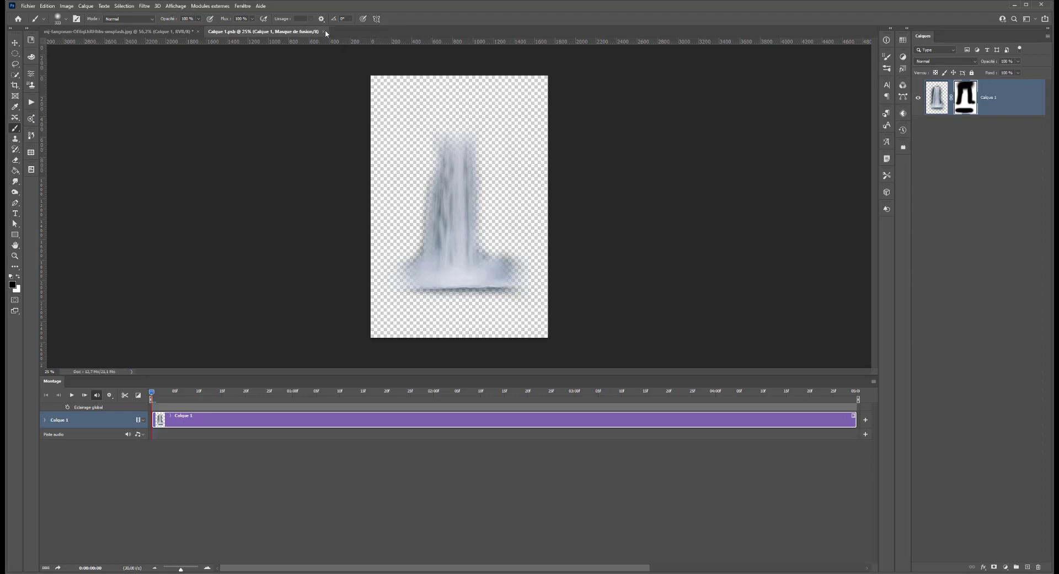
left_click(325, 32)
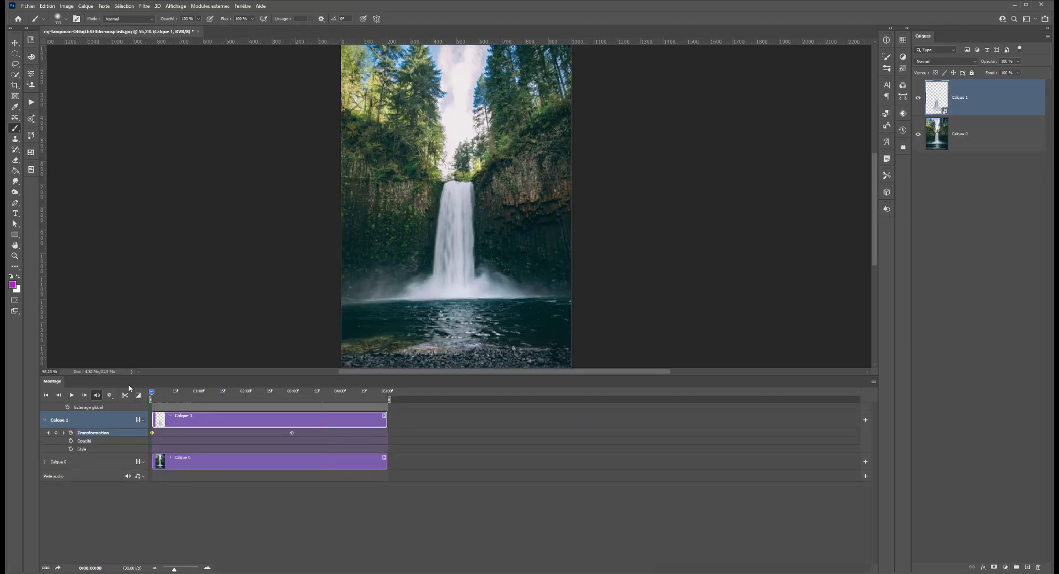
key("space")
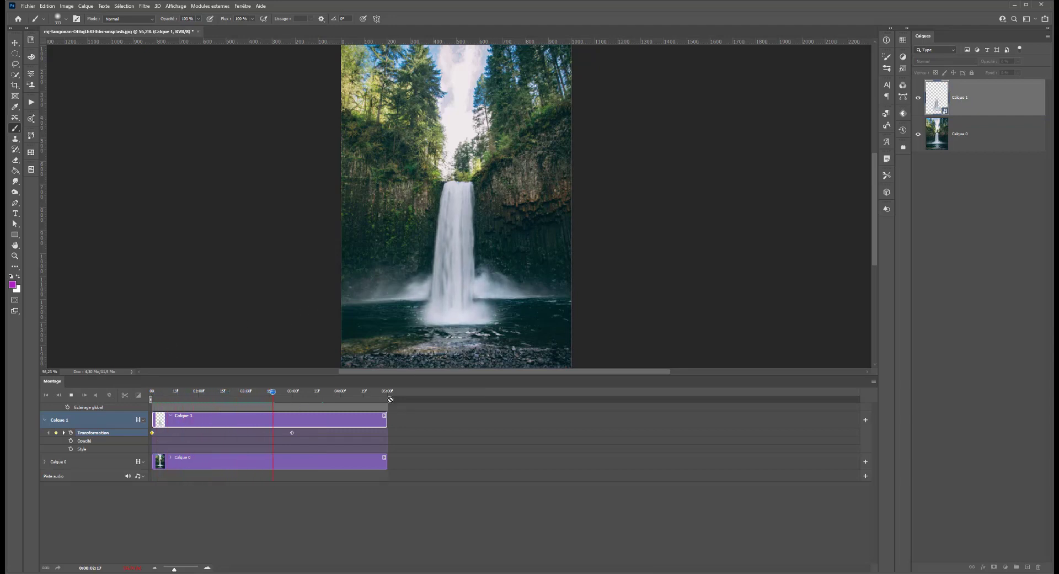
key("space")
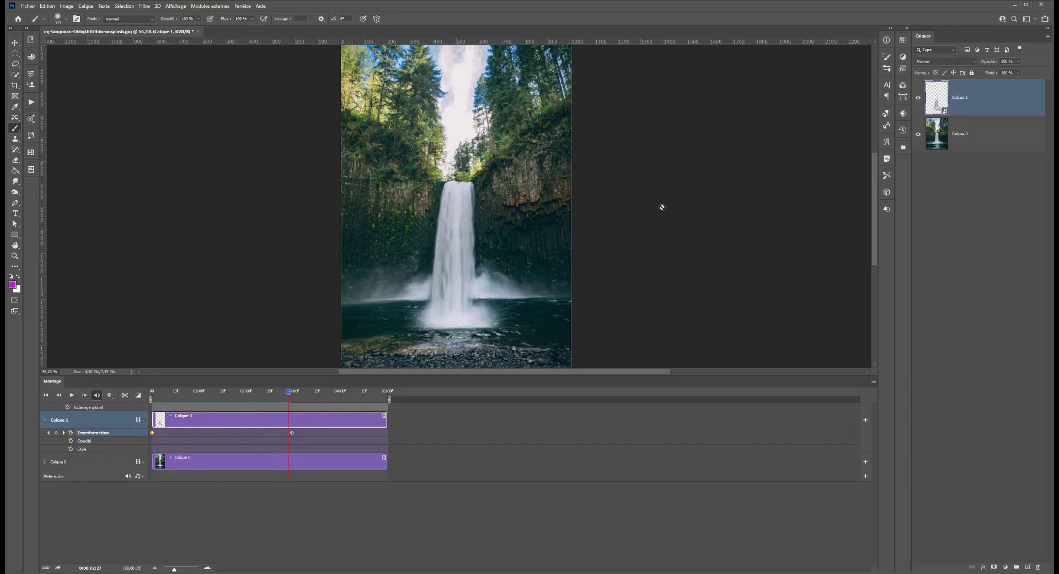
Reopen the Calque 1 smart object, mask out the hard line along the waterfall's bottom edge, and save and close it
double_click(943, 92)
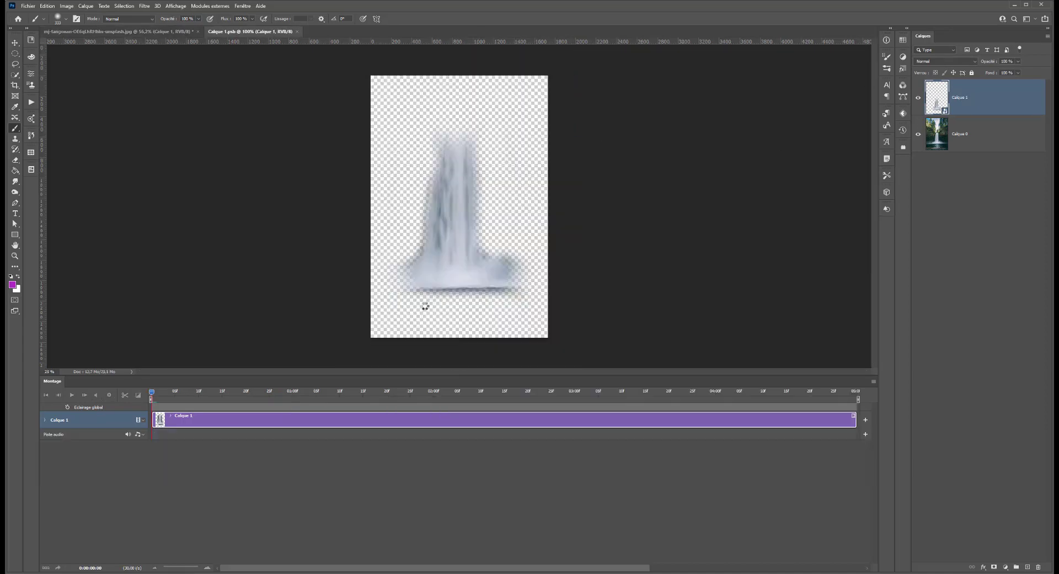
left_click_drag(512, 300, 412, 302)
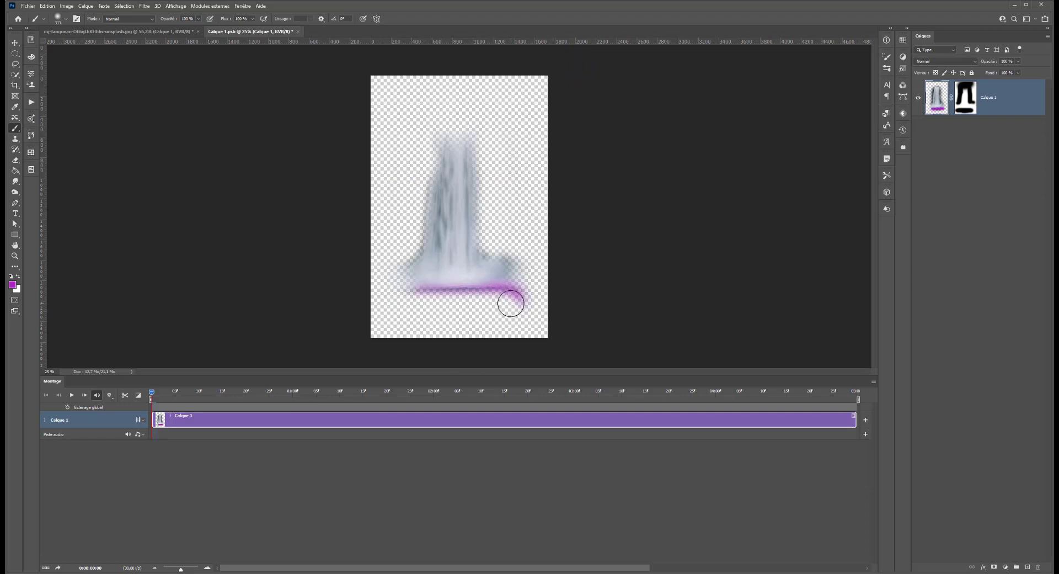
key("ctrl+z")
left_click(965, 98)
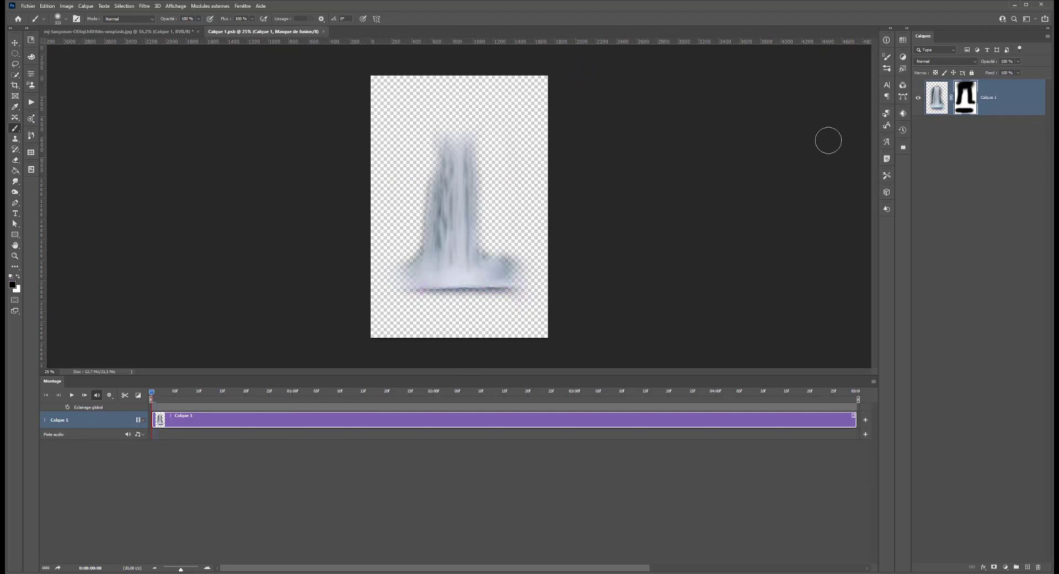
left_click_drag(484, 296, 379, 297)
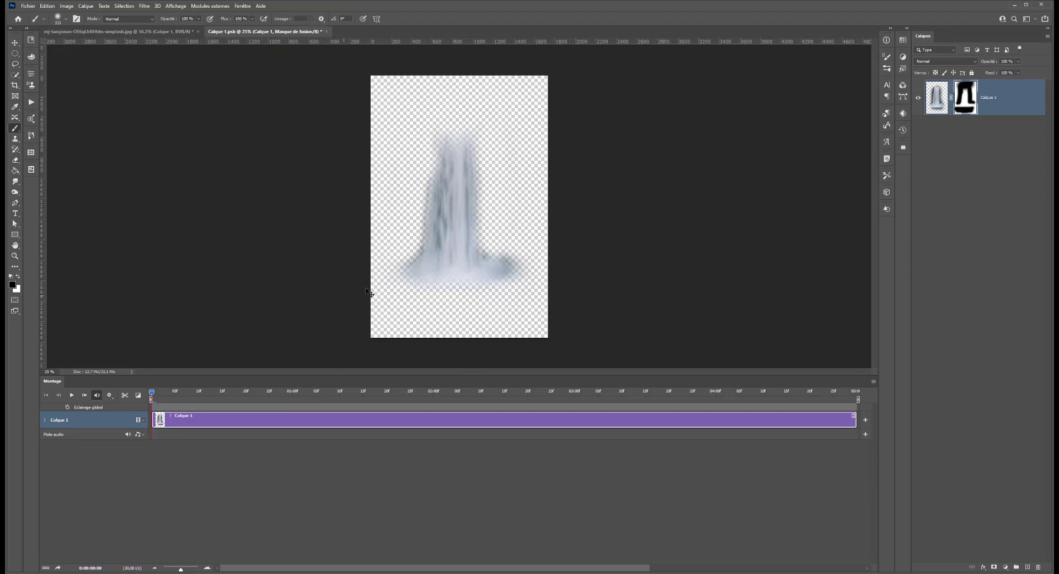
key("ctrl+s")
key("ctrl+w")
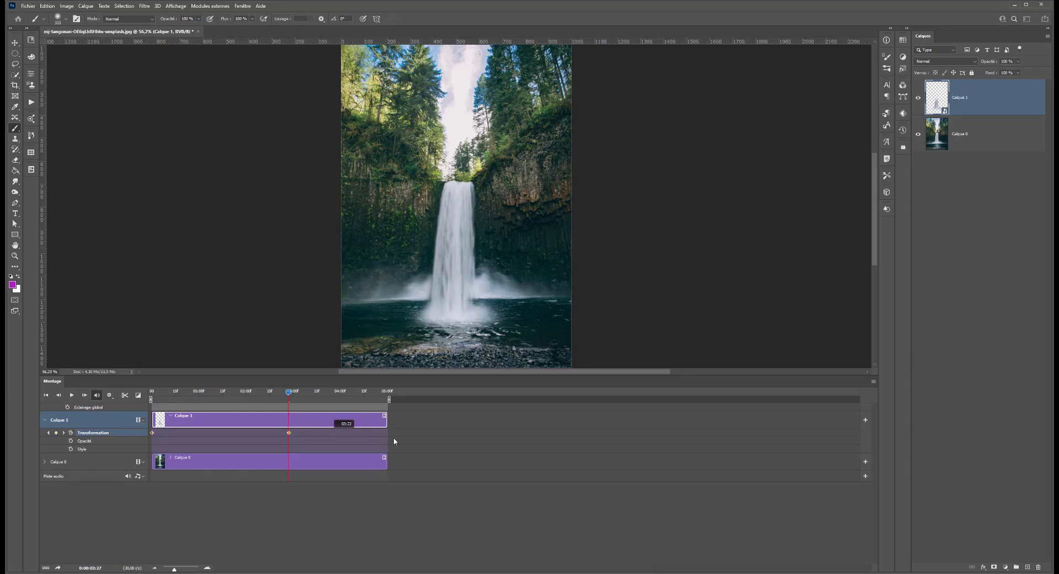
Move Calque 1's second Transformation keyframe to the end of the clip and add Fondu transitions at both ends of the clip
left_click_drag(331, 435, 295, 434)
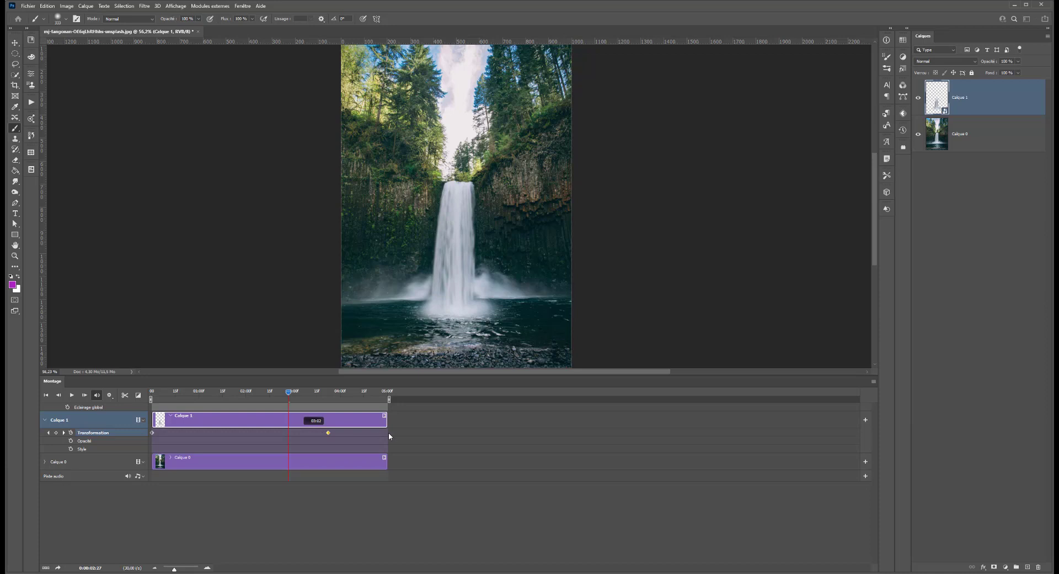
left_click_drag(328, 434, 385, 434)
left_click(138, 395)
left_click_drag(154, 323, 159, 424)
left_click_drag(332, 424, 388, 424)
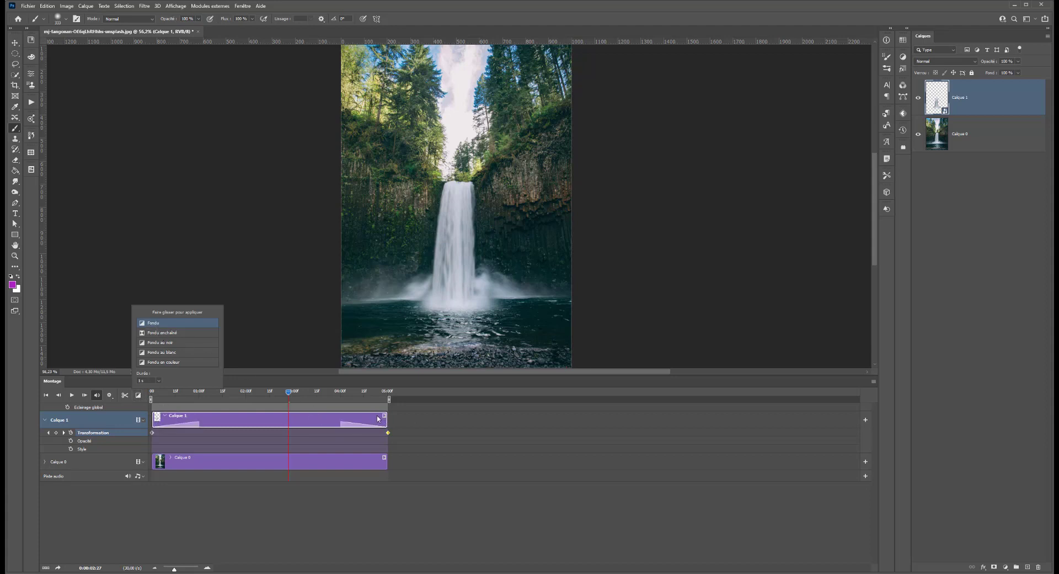
Play the faded waterfall animation twice from the start of the timeline
left_click(154, 393)
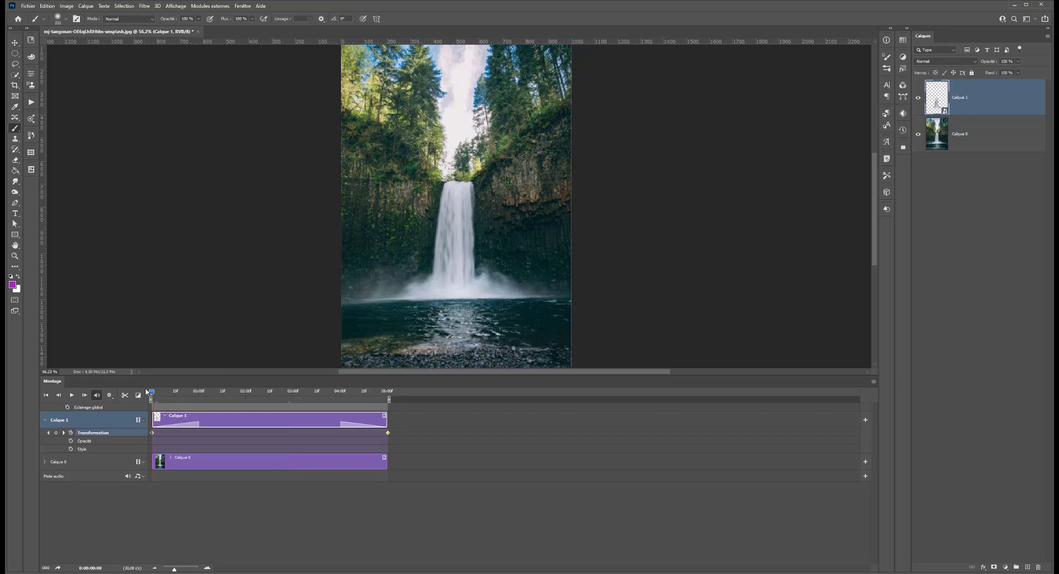
key("space")
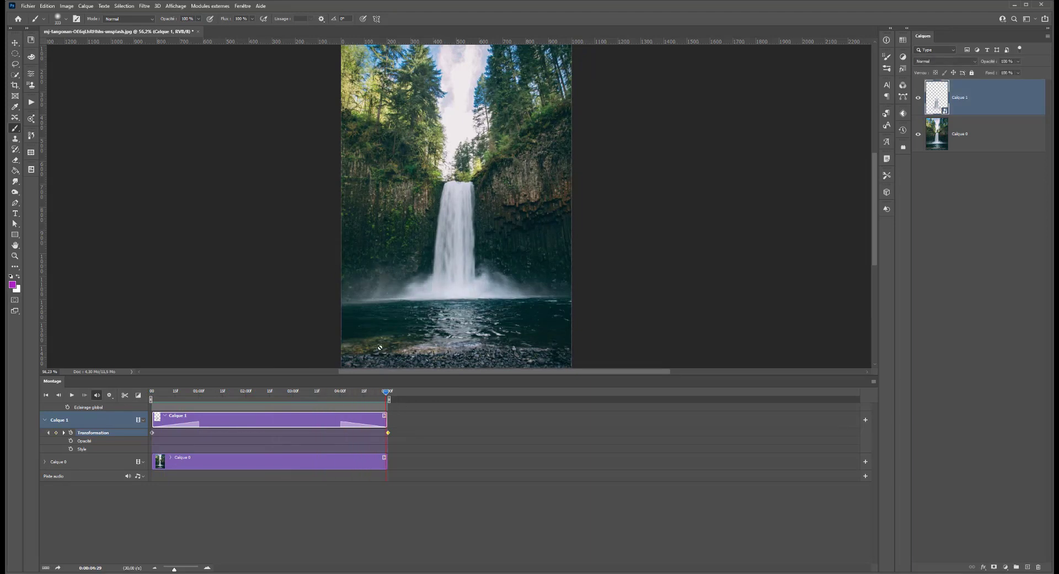
left_click(154, 393)
key("space")
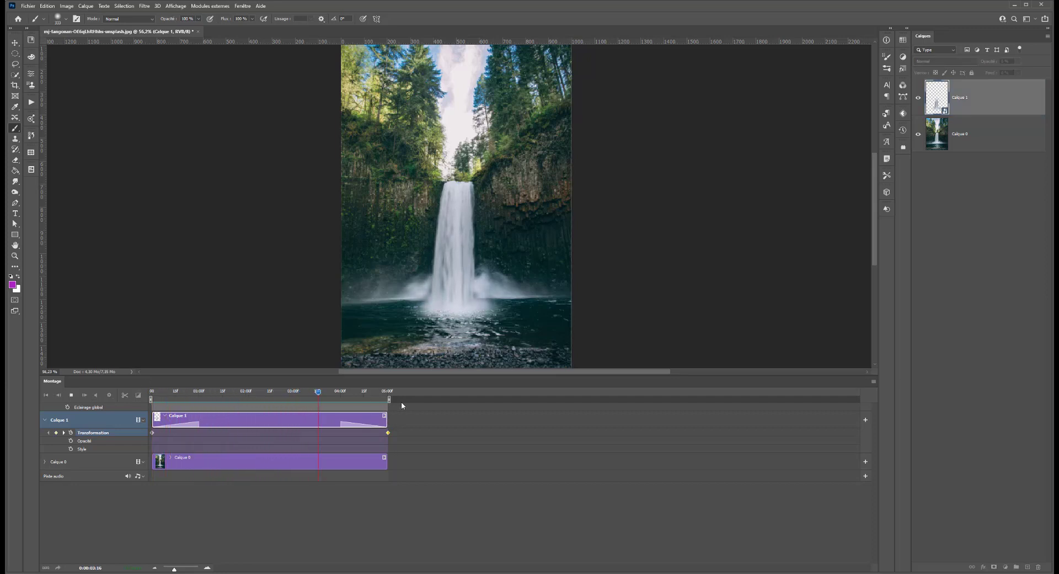
key("space")
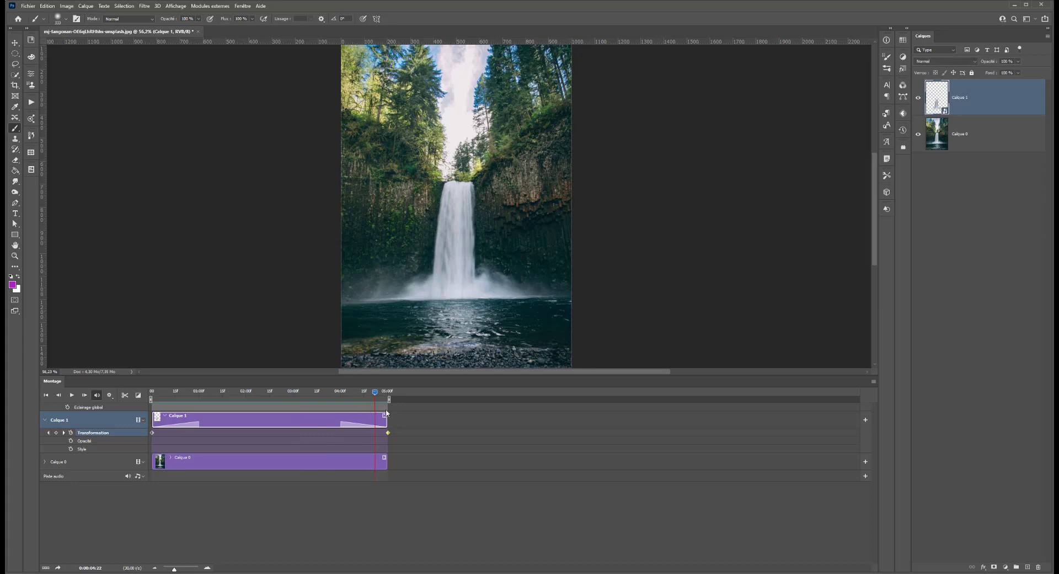
Shorten the Calque 1 and Calque 0 clips to about 01:17 and move the last Transformation keyframe to the new end
left_click_drag(385, 415, 225, 412)
left_click_drag(385, 433, 227, 435)
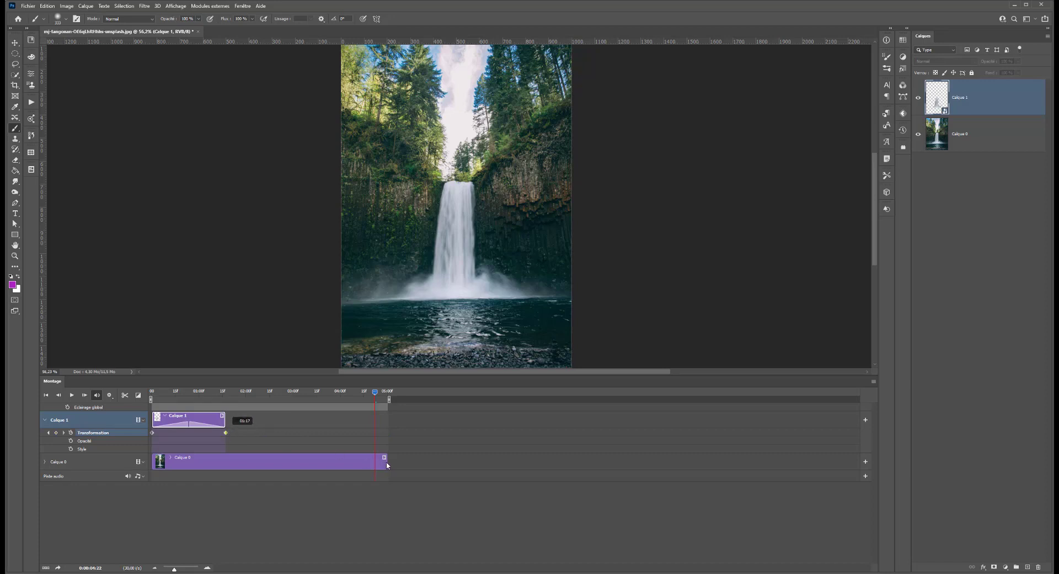
left_click_drag(387, 465, 225, 462)
Play the shortened animation and return the playhead to the start of the timeline
left_click(152, 393)
key("space")
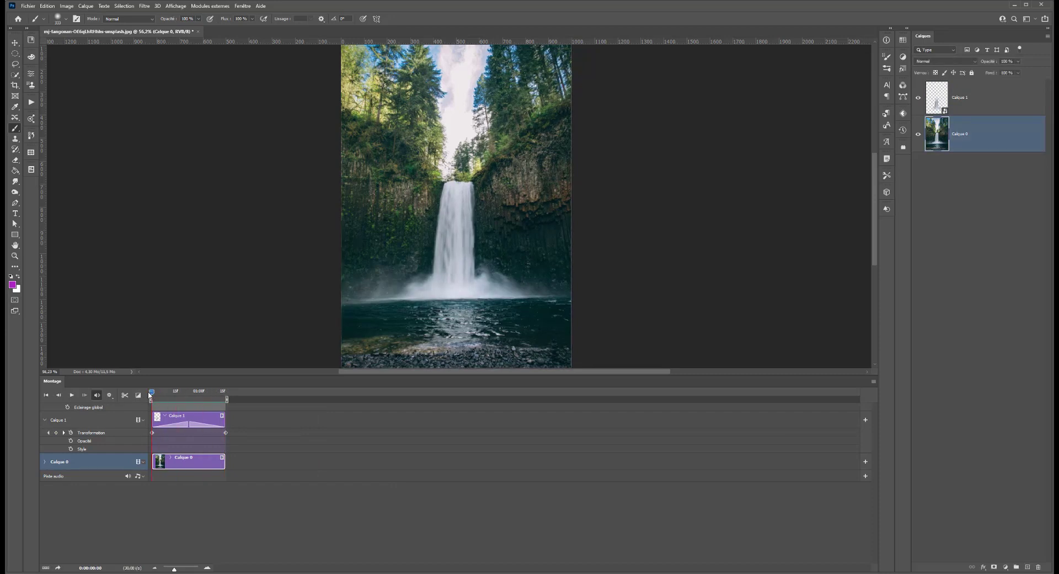
key("space")
mouse_move(185, 394)
left_mouse_down()
mouse_move(152, 392)
mouse_move(223, 389)
mouse_move(152, 389)
left_mouse_up()
Select the mist at the waterfall's base on Calque 0 using Quick Mask and copy it to a new layer
left_click(15, 300)
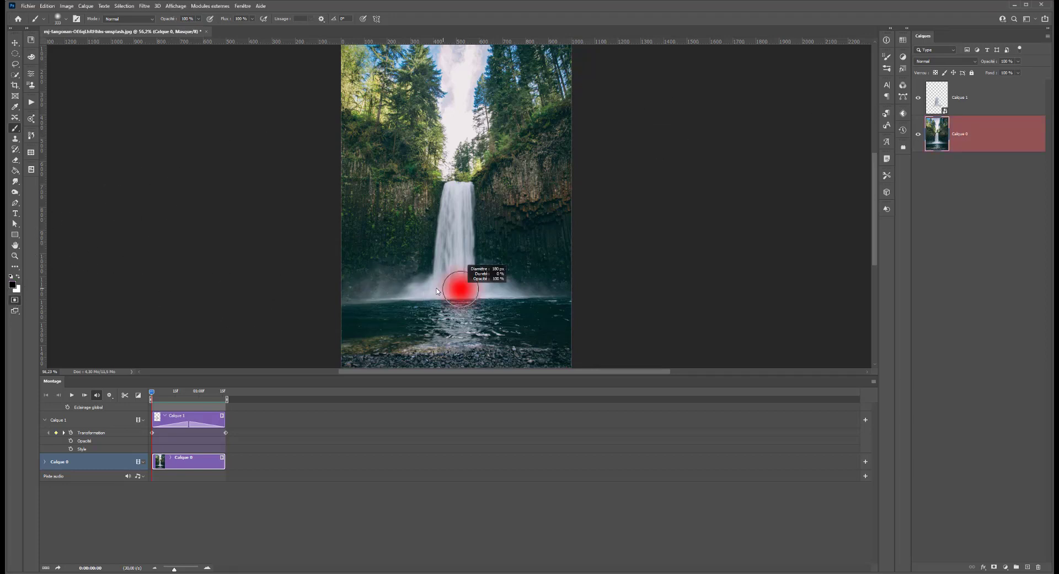
mouse_move(354, 289)
left_mouse_down()
mouse_move(510, 291)
mouse_move(488, 279)
mouse_move(473, 290)
left_mouse_up()
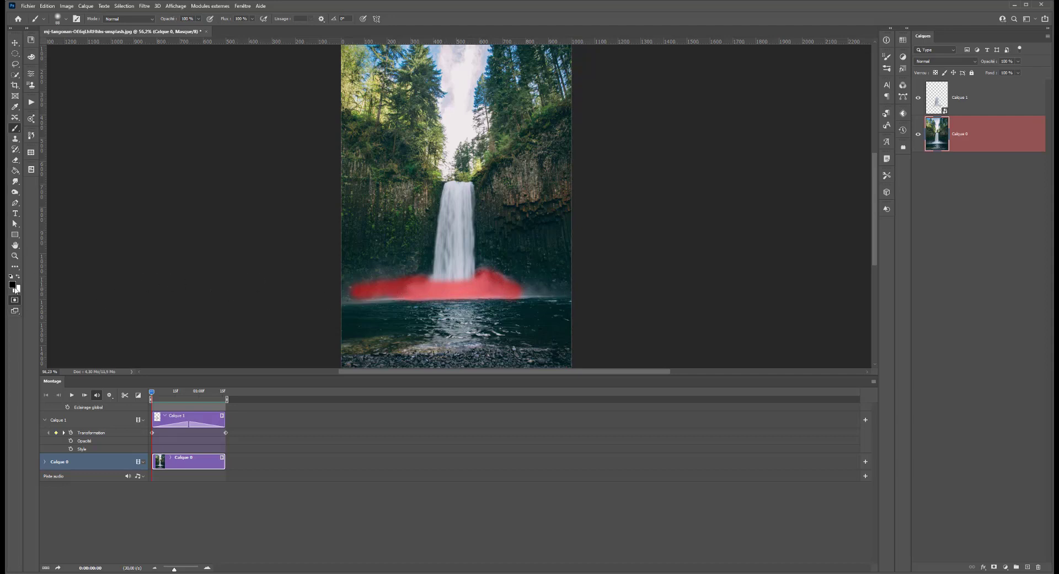
left_click(15, 299)
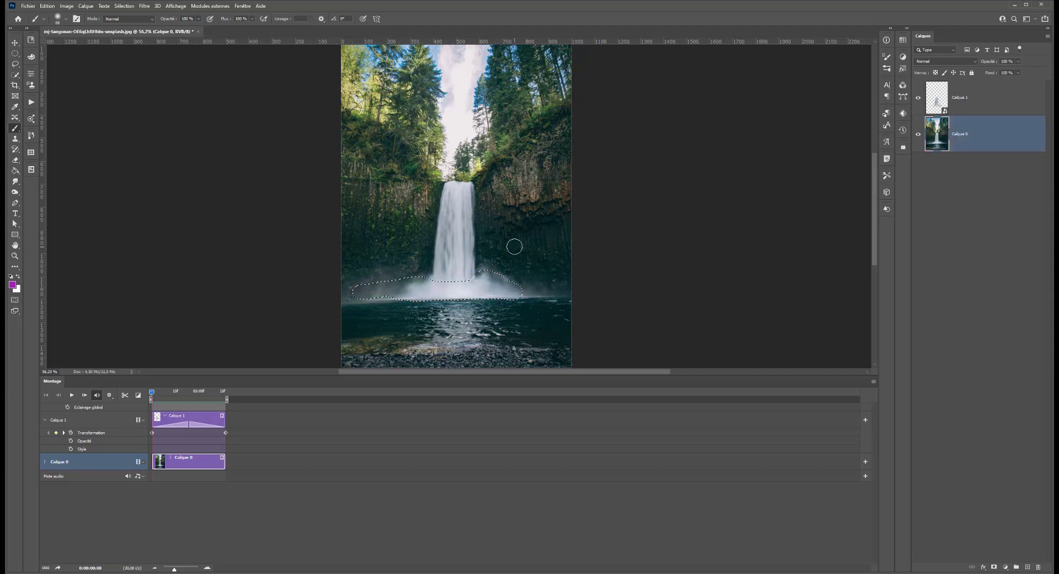
key("ctrl+j")
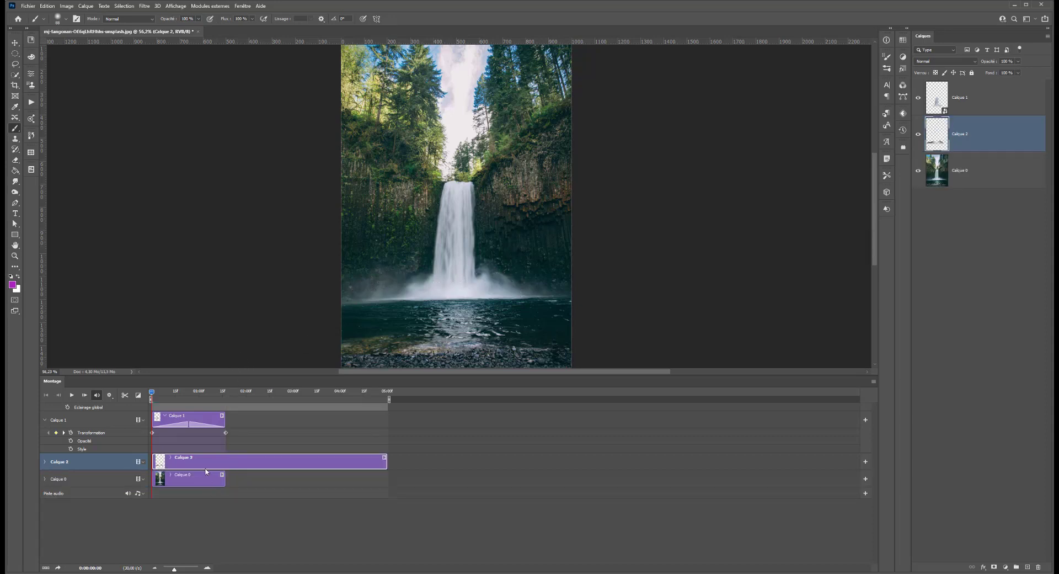
Shorten the copied mist layer's clip to match the other clips and convert the layer to a smart object
left_click_drag(386, 461, 225, 462)
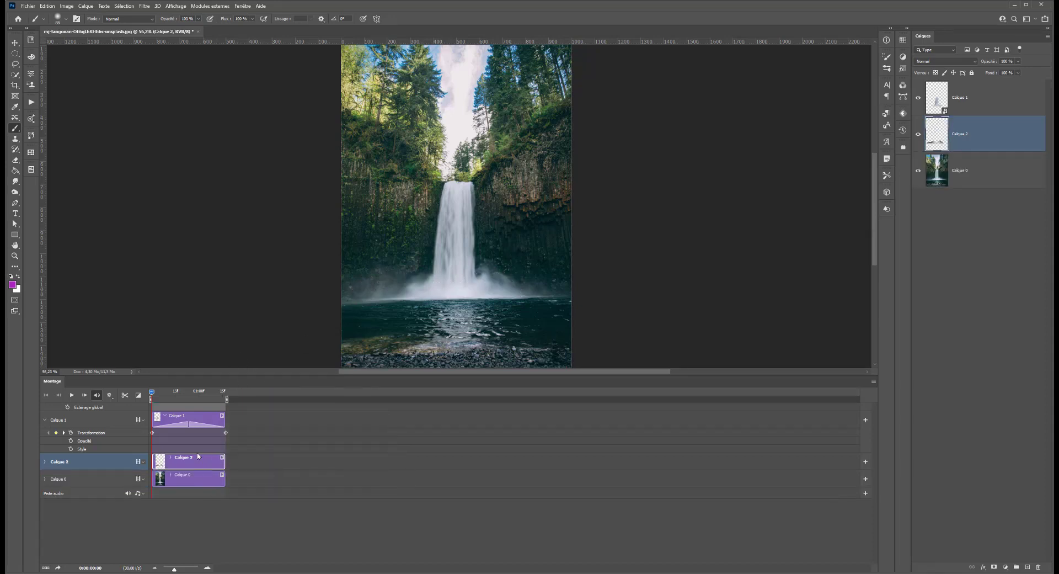
left_click(45, 462)
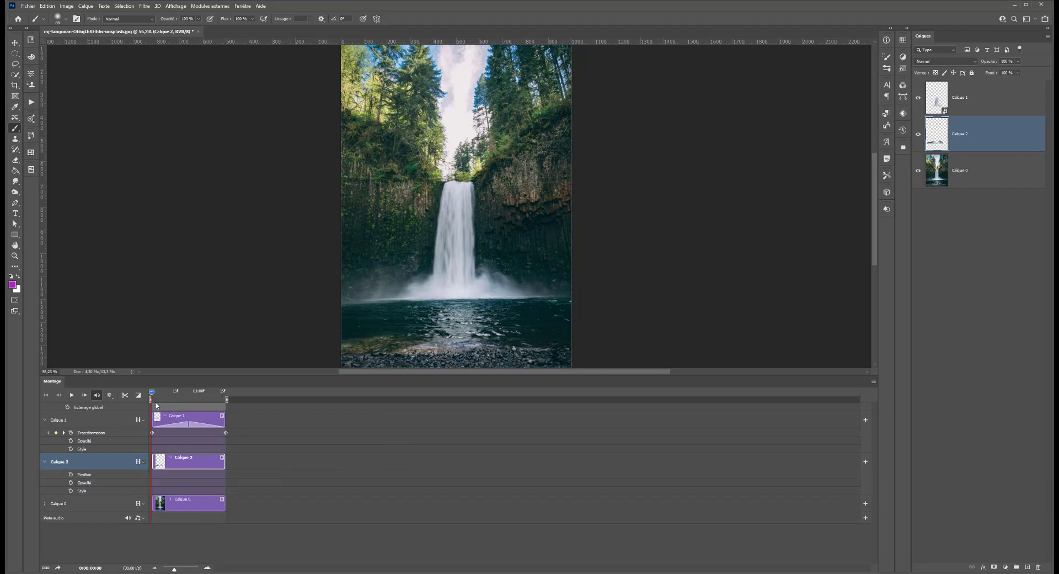
right_click(993, 128)
left_click(962, 232)
left_click(45, 463)
Add Fondu transitions at the start and end of the mist layer's clip
left_click(138, 395)
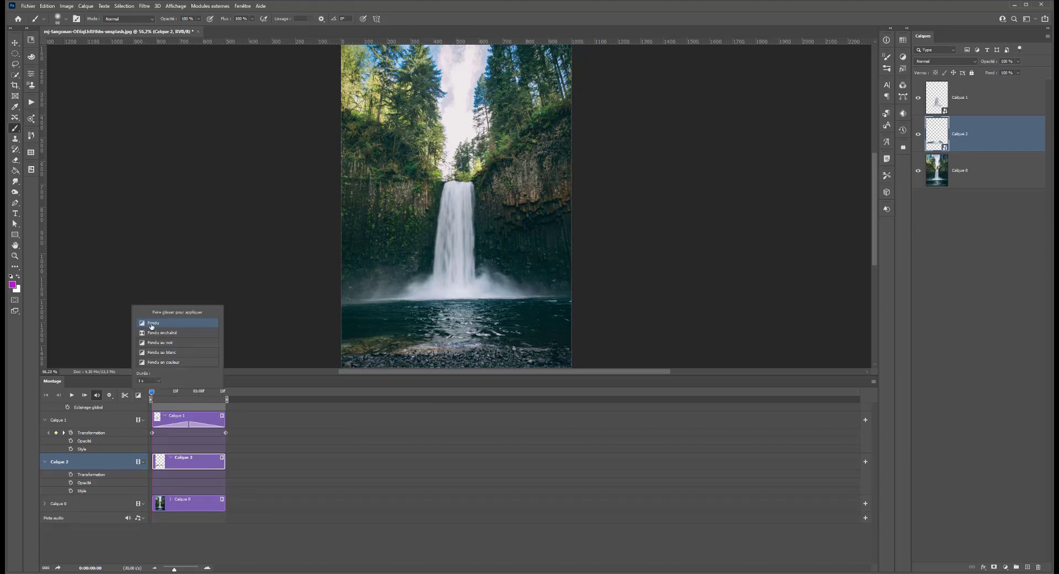
left_click_drag(175, 506, 159, 463)
left_click_drag(163, 326, 223, 457)
Keyframe Calque 2's Transformation at the timeline start and enlarge the mist to about 120% at the clip's end
mouse_move(152, 397)
left_mouse_down()
mouse_move(186, 394)
mouse_move(150, 389)
left_mouse_up()
left_click(70, 474)
left_click(221, 394)
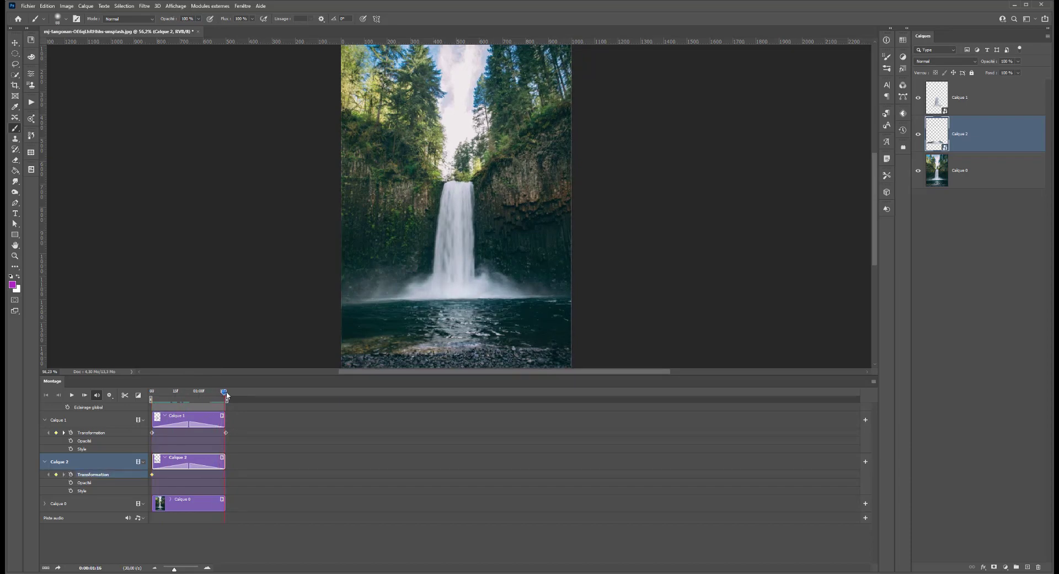
left_click(15, 44)
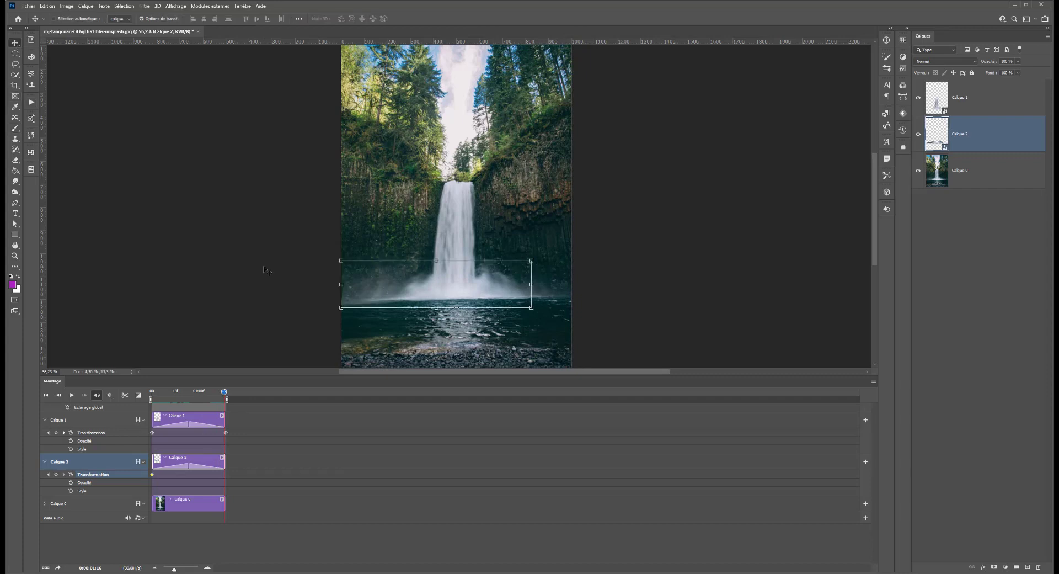
left_click_drag(531, 307, 570, 317)
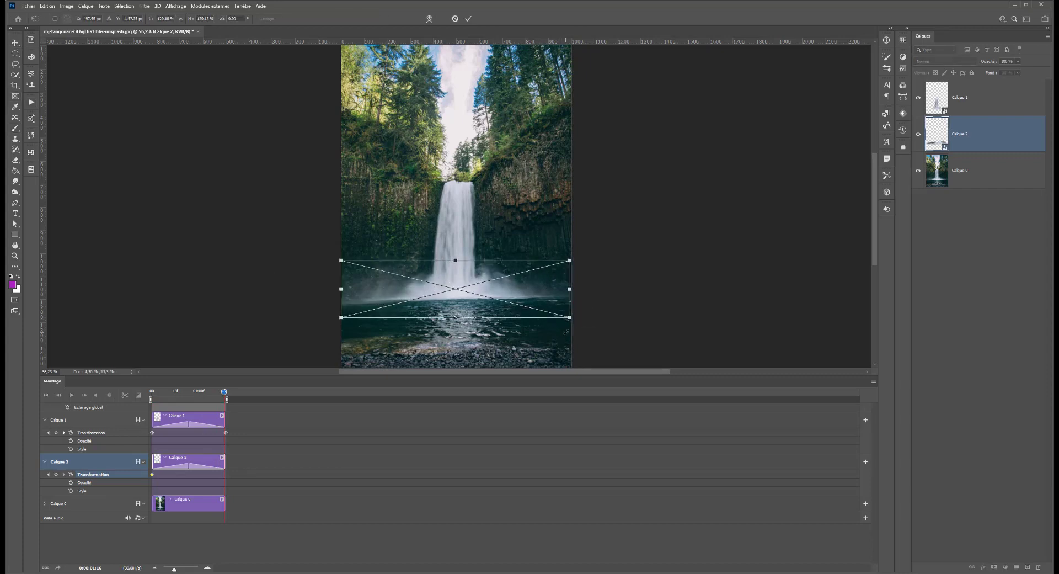
key("Return")
Check the mist mid-animation and shift it slightly downward at the end of Calque 2's clip
mouse_move(201, 393)
left_mouse_down()
mouse_move(169, 393)
mouse_move(194, 394)
left_mouse_up()
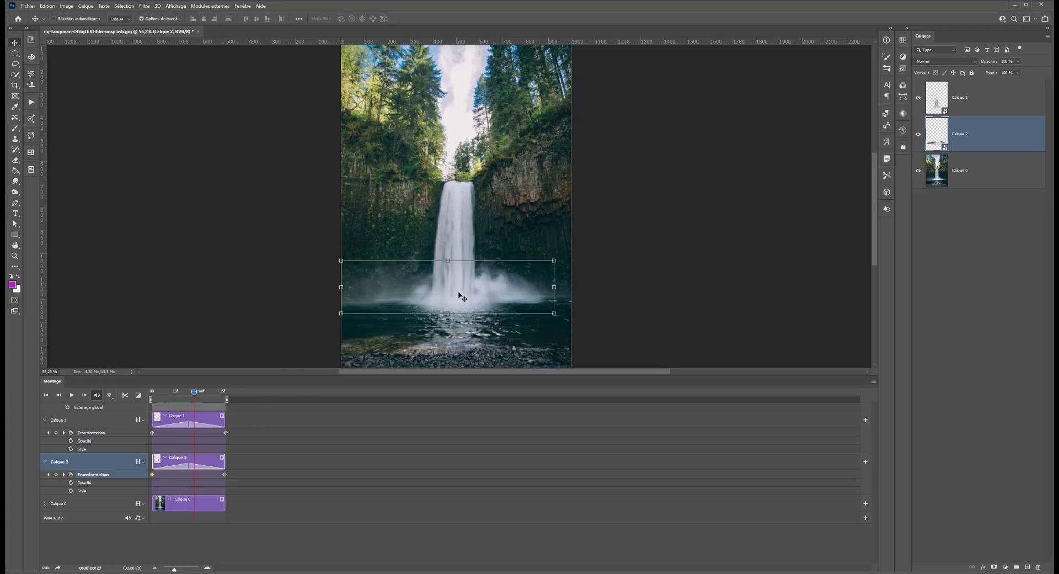
left_click_drag(194, 393, 224, 393)
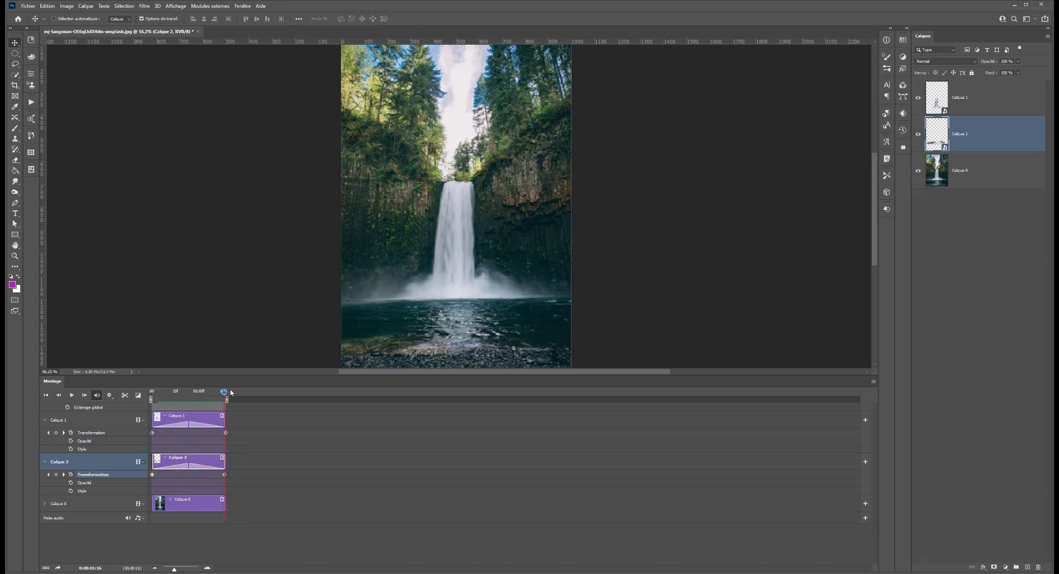
left_click_drag(494, 288, 494, 300)
Play and scrub through the animation to examine the mist's movement over the water and rocks
left_click_drag(224, 392, 146, 393)
key("space")
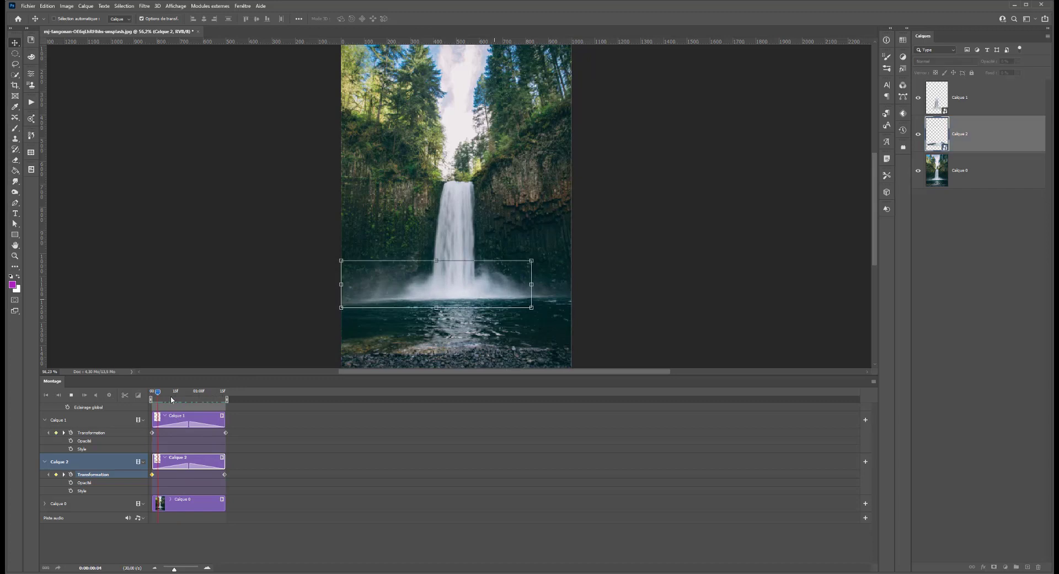
mouse_move(218, 394)
left_mouse_down()
mouse_move(146, 394)
mouse_move(204, 395)
left_mouse_up()
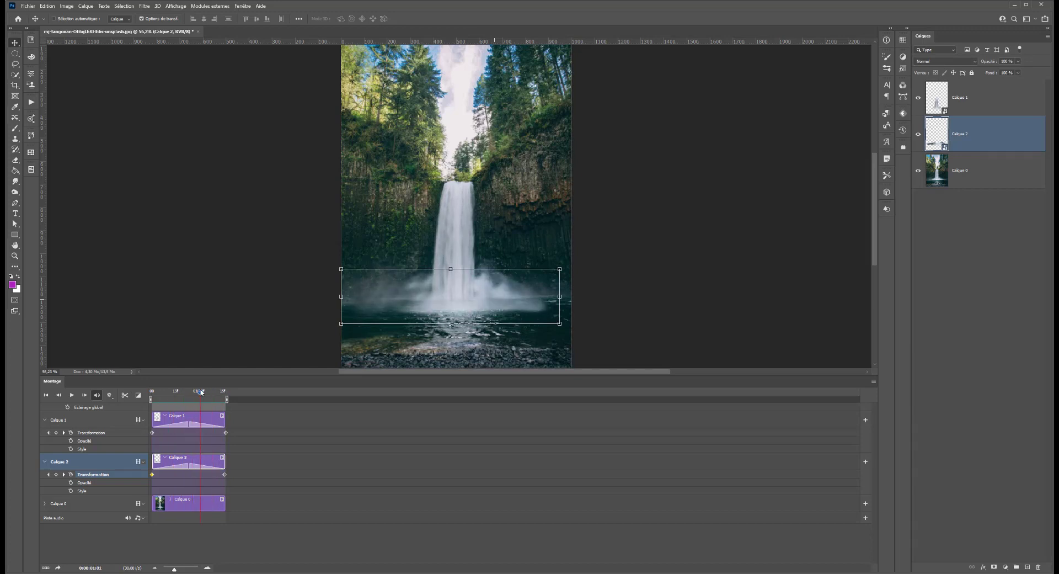
left_click_drag(228, 390, 144, 390)
key("space")
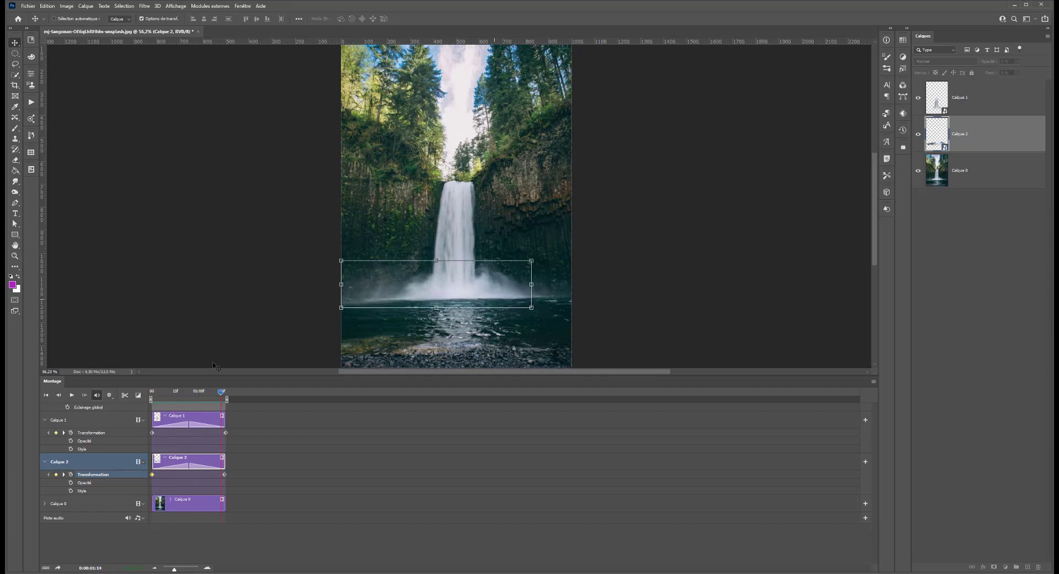
key("space")
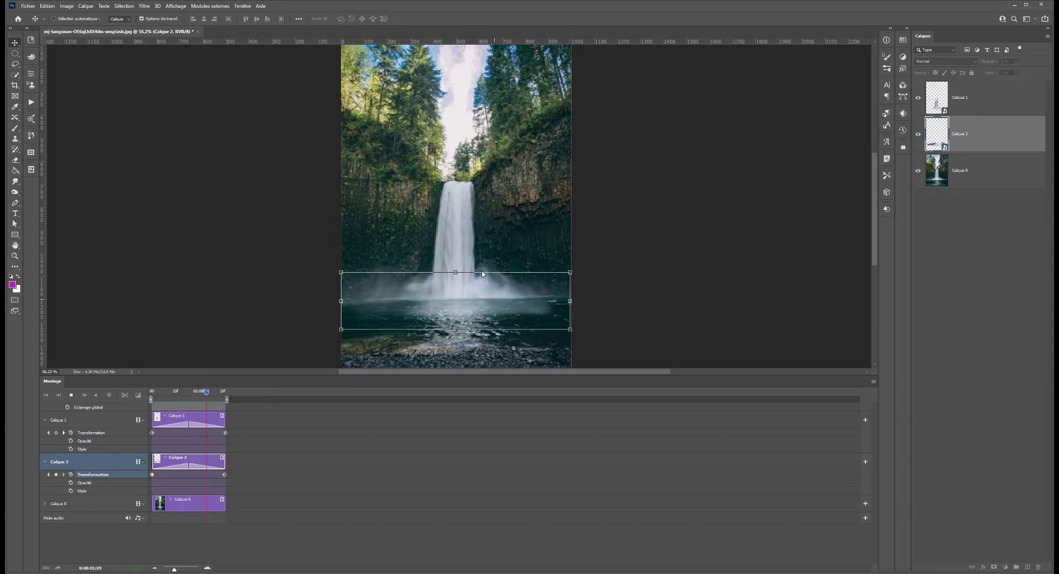
left_click(192, 394)
left_click_drag(180, 395, 152, 388)
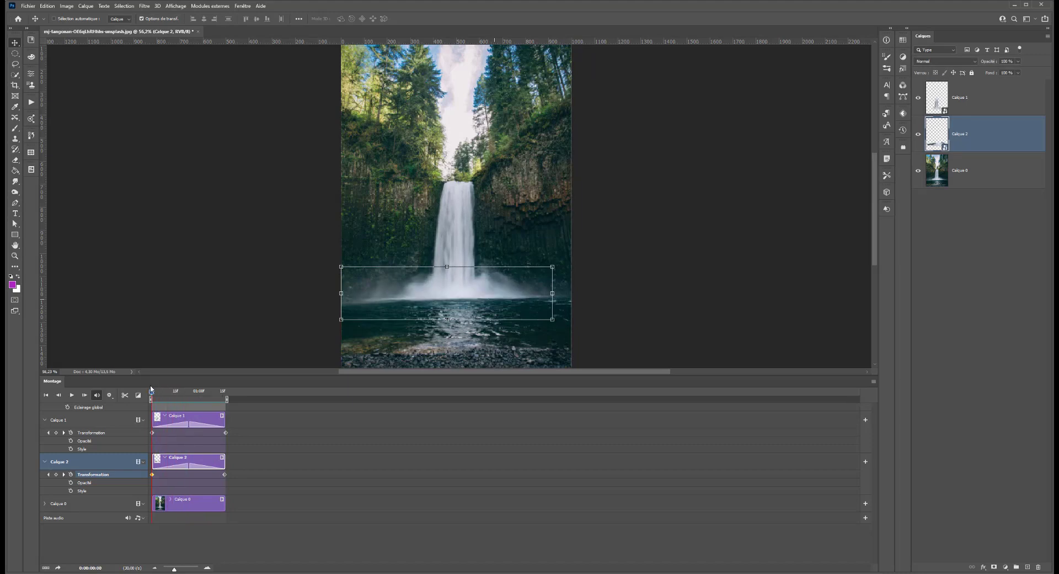
Open the contents of the Calque 2 smart object and add a layer mask ready for brush painting
double_click(937, 134)
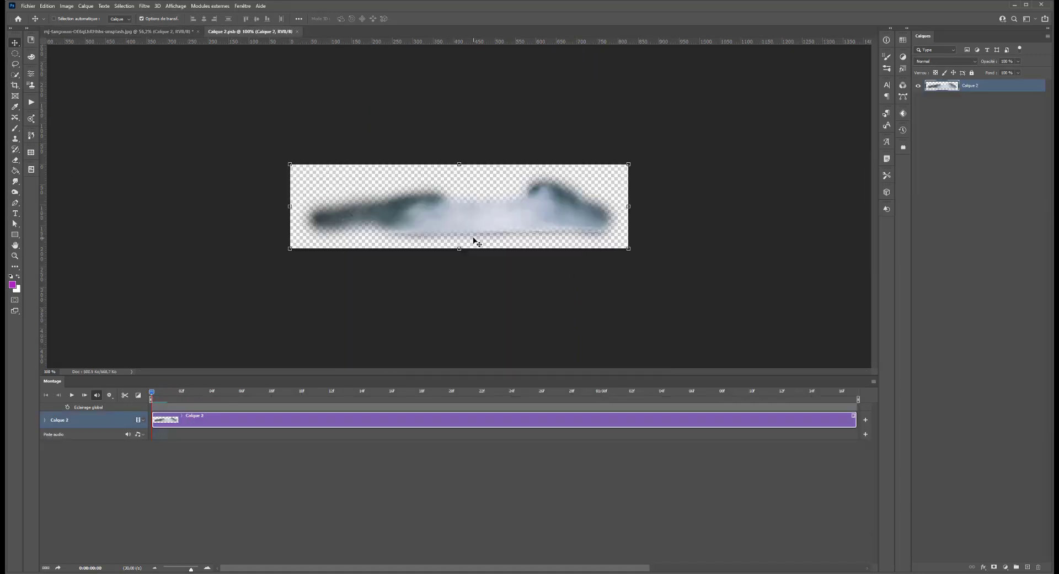
left_click(994, 567)
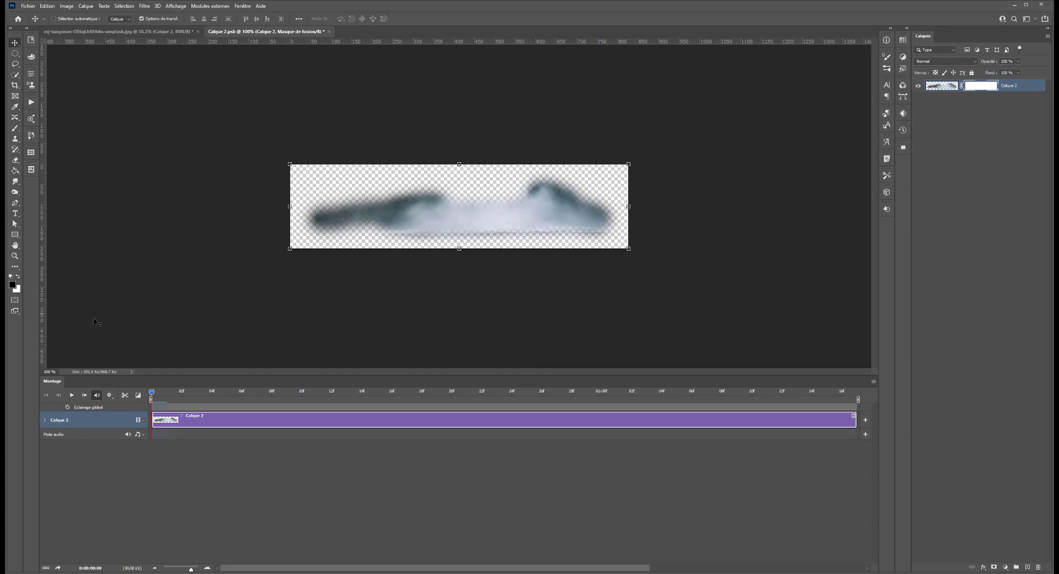
left_click(15, 128)
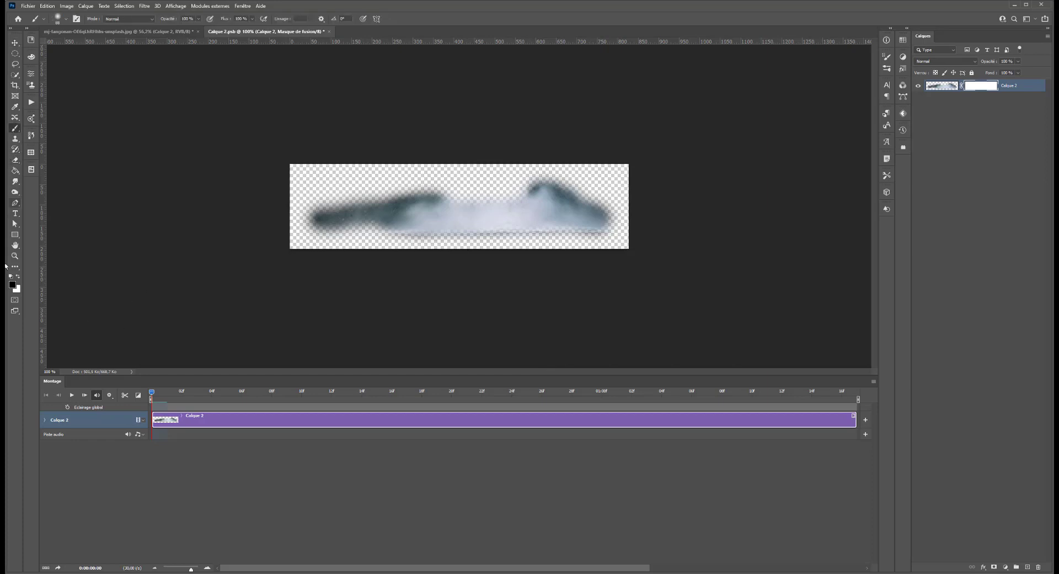
Paint black on the mask at reduced brush opacity to soften the mist's dark upper edges
left_click_drag(372, 180, 356, 181)
left_click_drag(440, 191, 434, 193)
left_click(199, 19)
left_click_drag(201, 28, 171, 27)
mouse_move(435, 198)
left_mouse_down()
mouse_move(341, 195)
mouse_move(451, 189)
mouse_move(323, 208)
mouse_move(385, 213)
mouse_move(304, 220)
left_mouse_up()
mouse_move(530, 184)
left_mouse_down()
mouse_move(565, 187)
mouse_move(619, 207)
mouse_move(597, 214)
mouse_move(622, 216)
mouse_move(578, 194)
mouse_move(429, 226)
mouse_move(429, 194)
mouse_move(338, 210)
left_mouse_up()
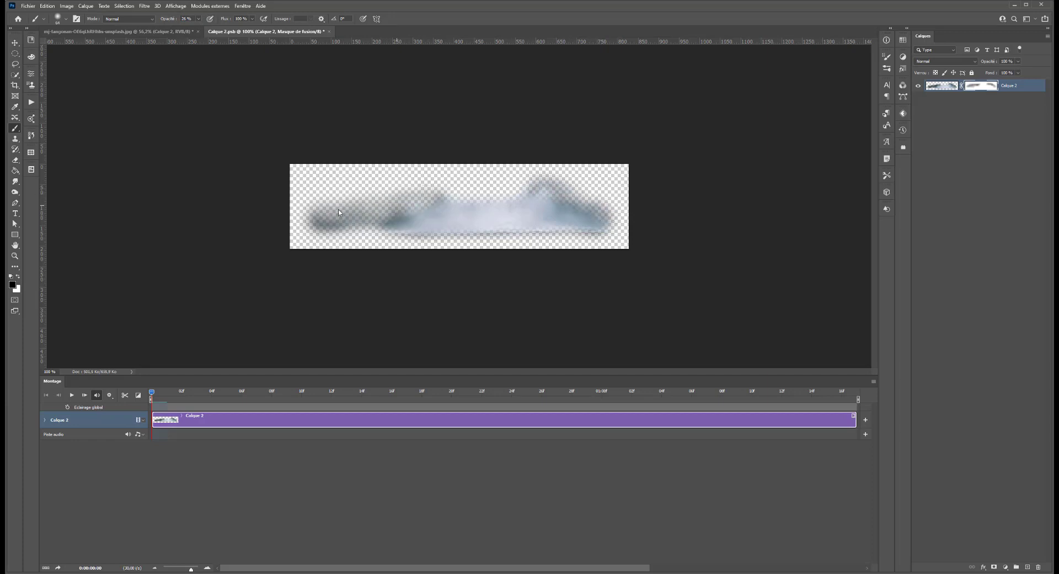
Save the edited mist smart object and return to the start of the waterfall document's timeline
key("ctrl+s")
left_click(162, 32)
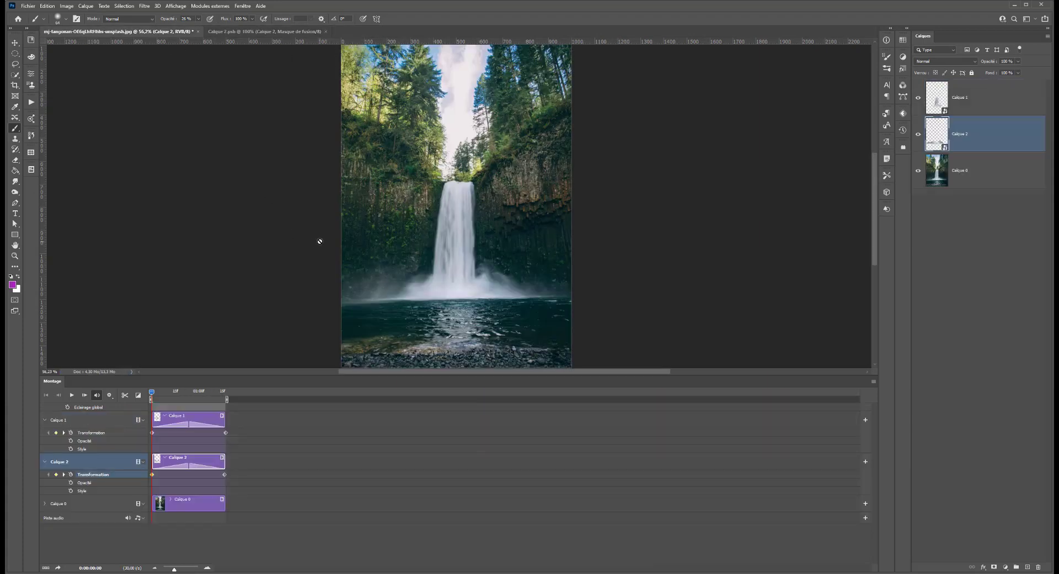
mouse_move(152, 393)
left_mouse_down()
mouse_move(240, 395)
mouse_move(151, 391)
left_mouse_up()
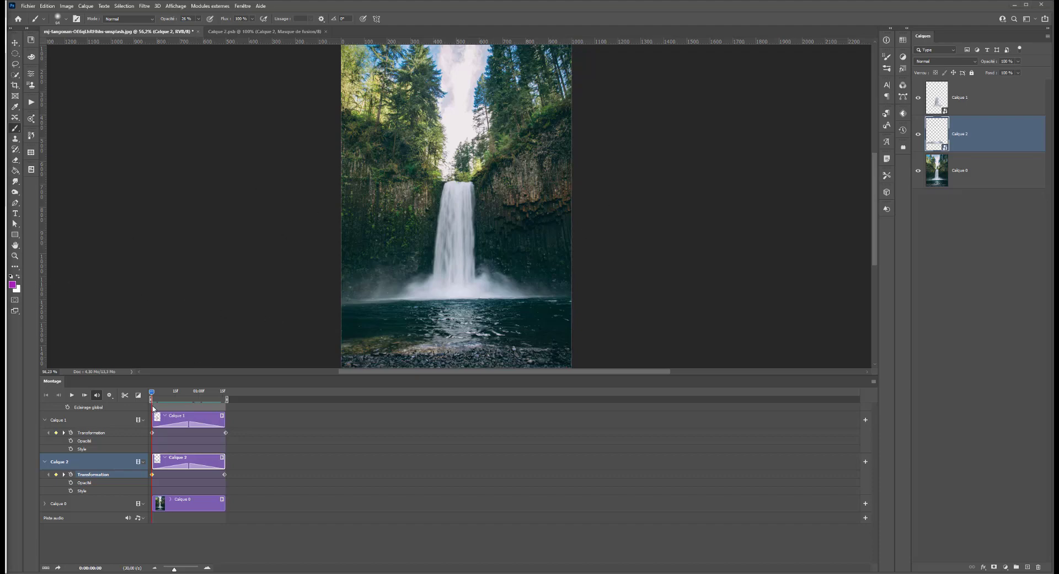
mouse_move(154, 393)
left_mouse_down()
mouse_move(193, 393)
mouse_move(134, 397)
left_mouse_up()
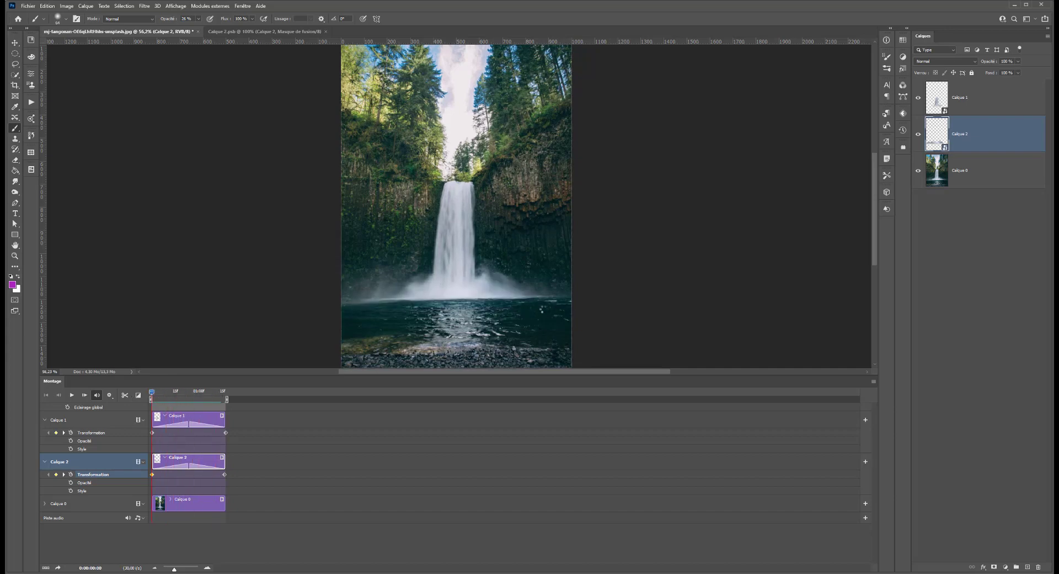
Duplicate Calque 0, place the copy at the top of the layer stack and add a layer mask to it
left_click(994, 169)
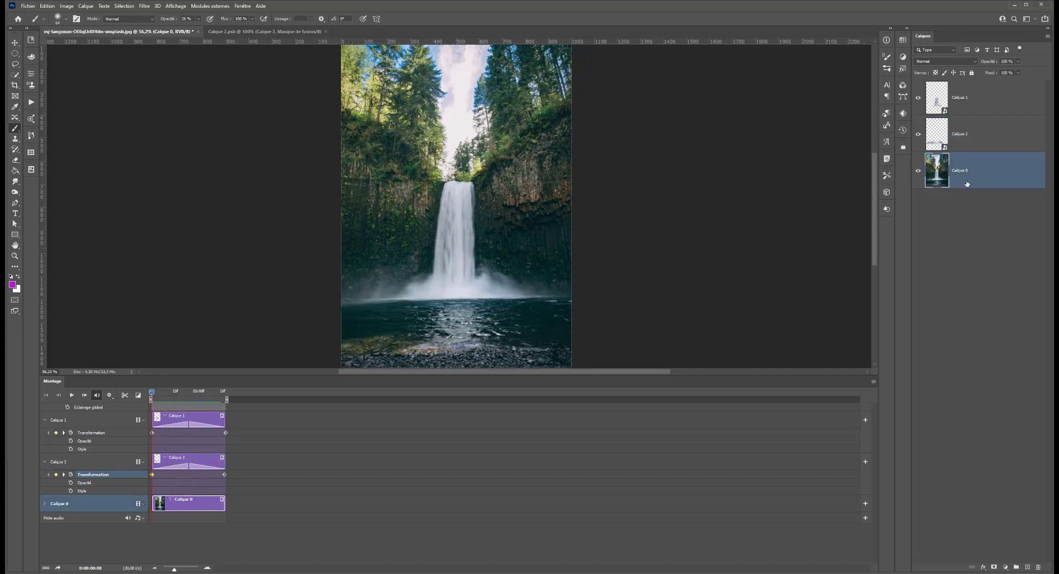
key("ctrl+j")
left_click_drag(953, 170, 947, 83)
mouse_move(385, 421)
left_mouse_down()
mouse_move(463, 419)
mouse_move(390, 419)
left_mouse_up()
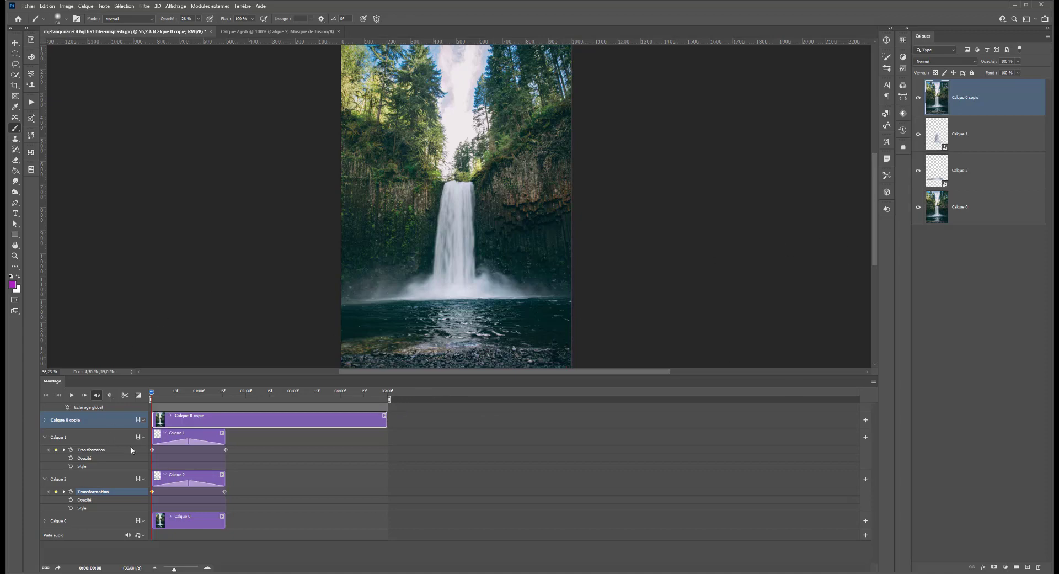
left_click(995, 566)
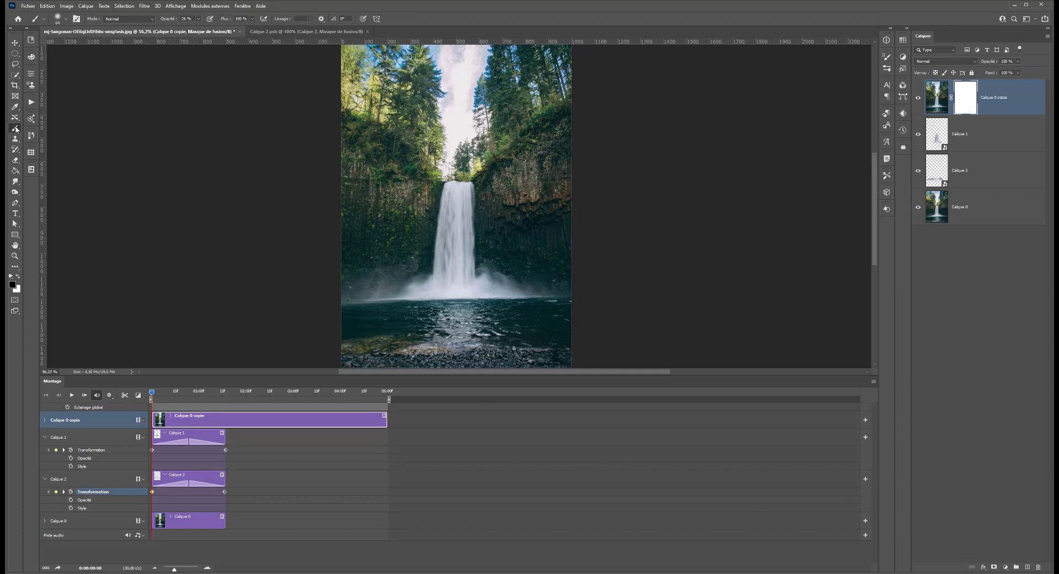
Paint the Calque 0 copie mask black at 100% brush opacity with a large brush, keeping only the lower water and shore visible
left_click_drag(385, 338, 404, 340)
left_click(198, 18)
left_click_drag(235, 35, 236, 34)
left_click(12, 64)
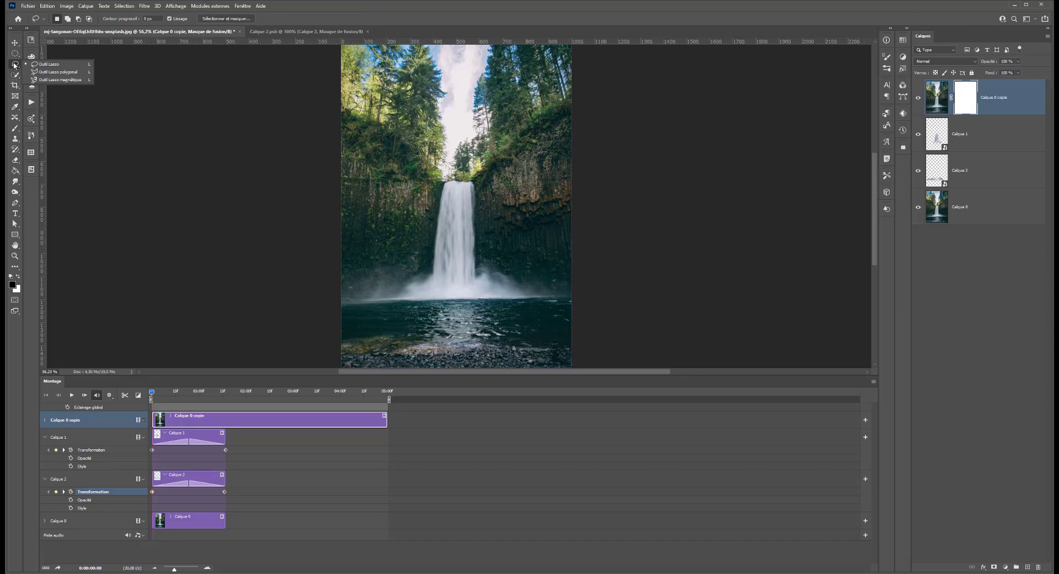
left_click(15, 128)
left_click_drag(494, 210, 570, 210)
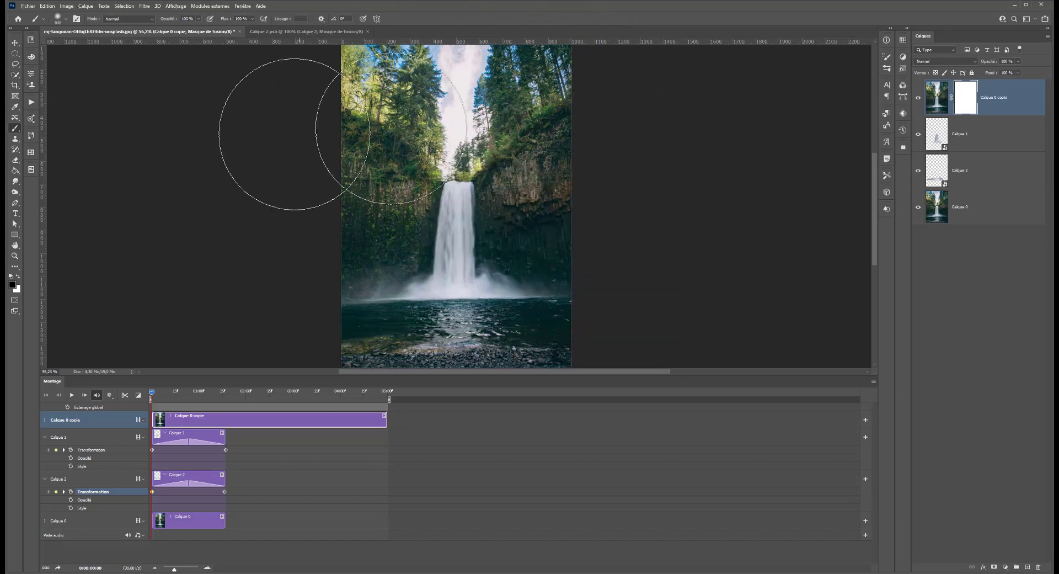
mouse_move(539, 179)
left_mouse_down()
mouse_move(495, 222)
mouse_move(637, 221)
left_mouse_up()
Play and scrub the animation to check how the mist overlaps the water with the masked copy on top
left_click(159, 394)
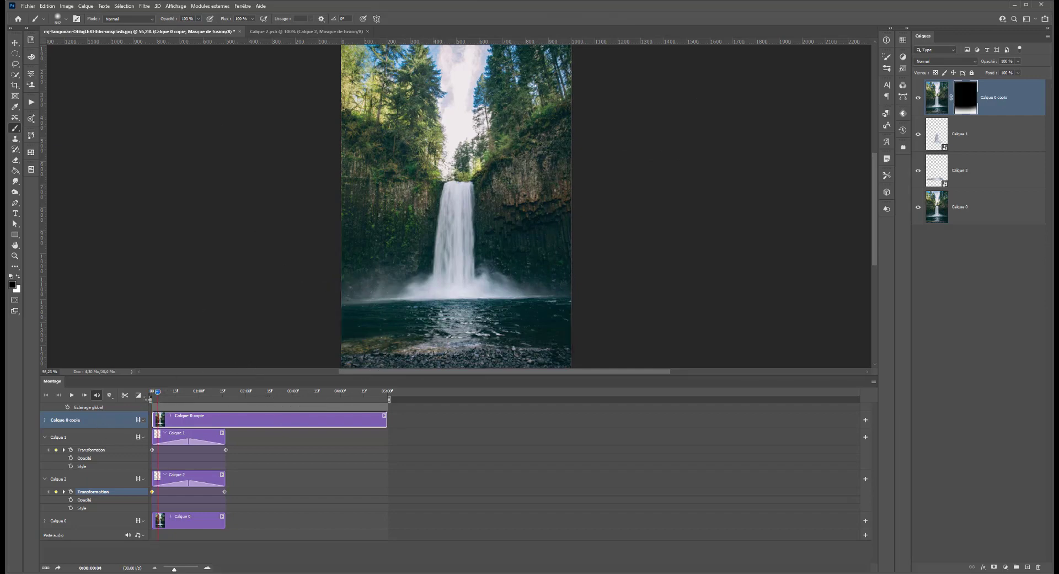
key("space")
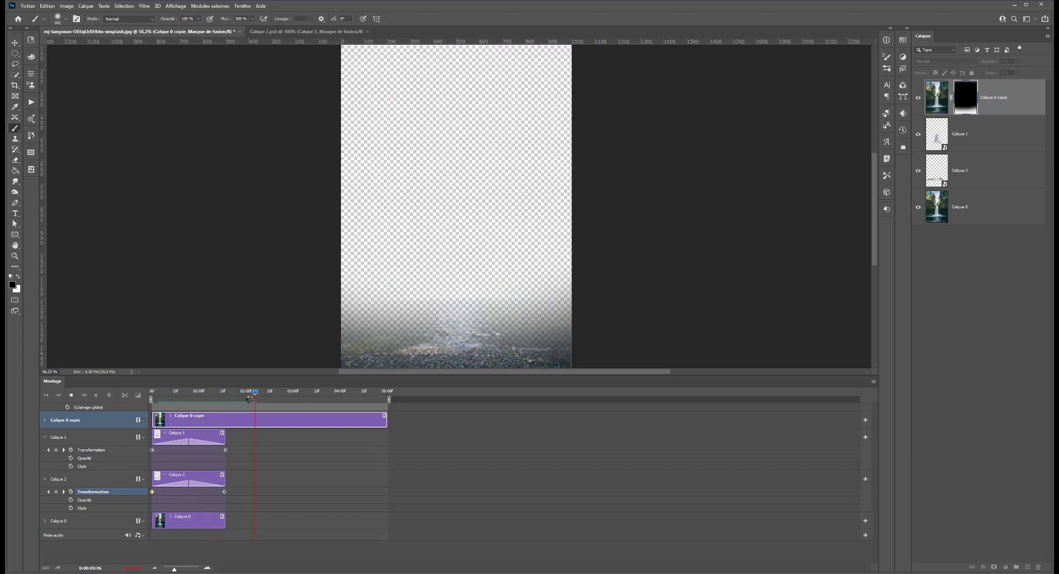
key("space")
left_click_drag(174, 395, 198, 397)
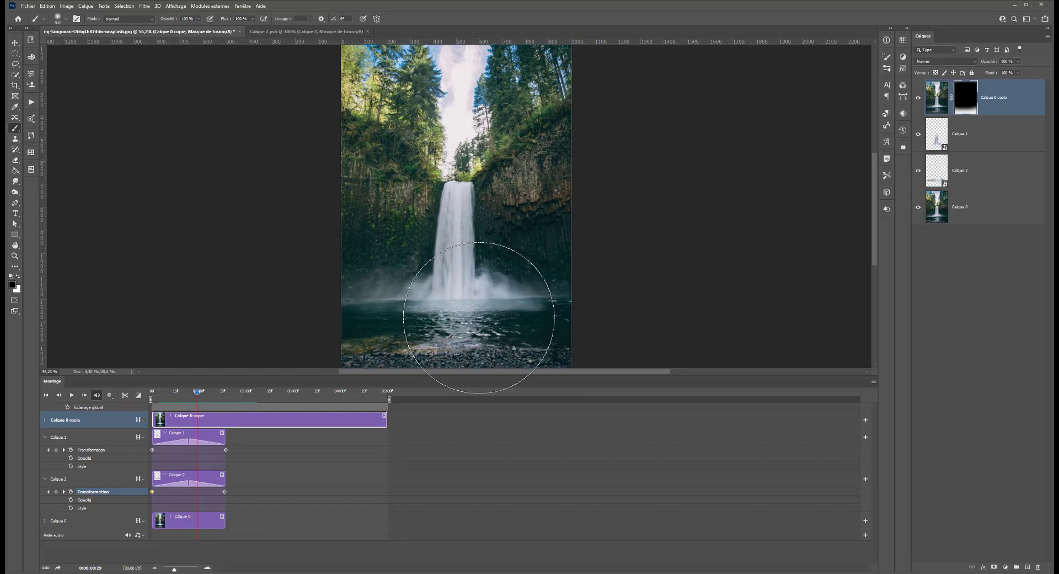
Paint white on the Calque 0 copie mask across the water below the falls and check the animation
key("x")
left_click_drag(485, 321, 423, 322)
left_click_drag(539, 322, 526, 323)
mouse_move(535, 321)
left_mouse_down()
mouse_move(373, 313)
mouse_move(559, 316)
left_mouse_up()
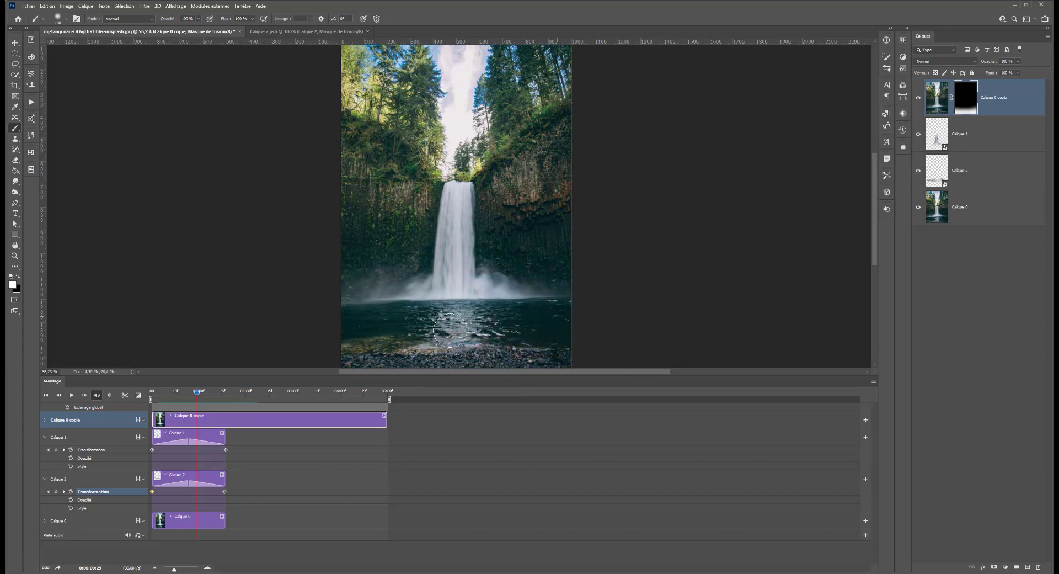
left_click_drag(189, 396, 222, 397)
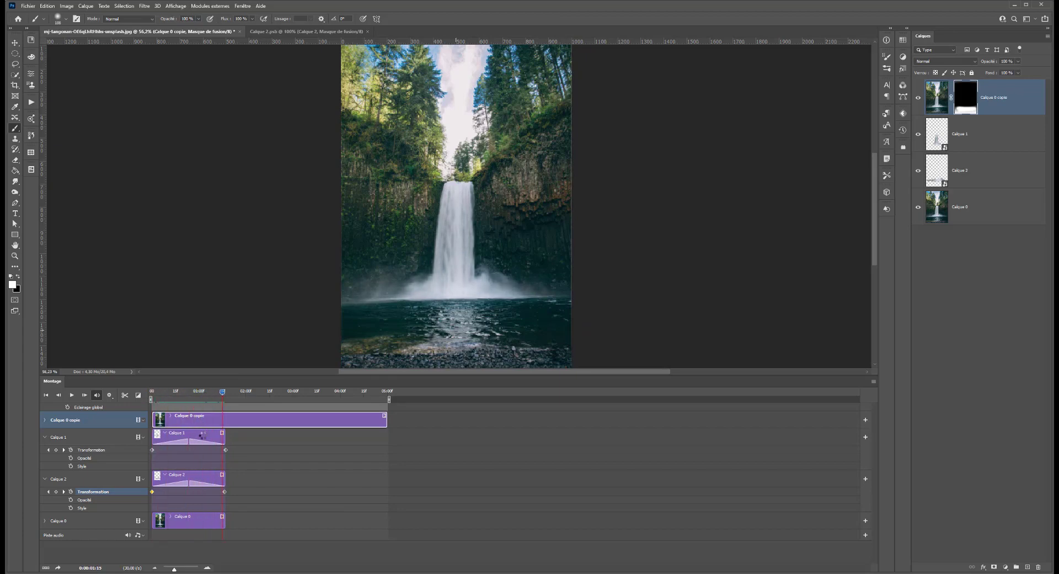
Group Calque 1 and Calque 2 and duplicate the group
left_click(204, 435)
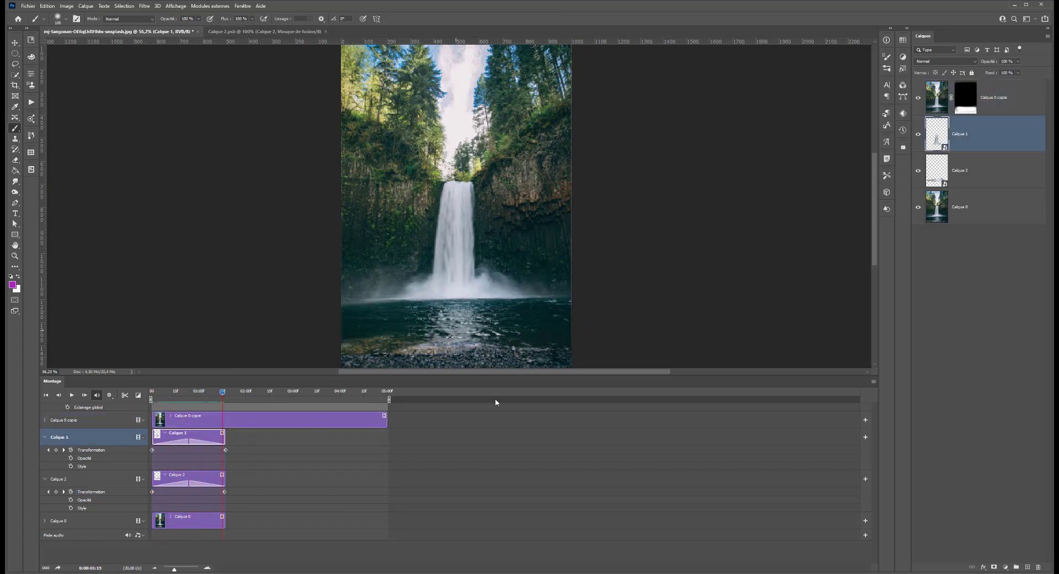
left_click(982, 170, "shift")
key("ctrl+g")
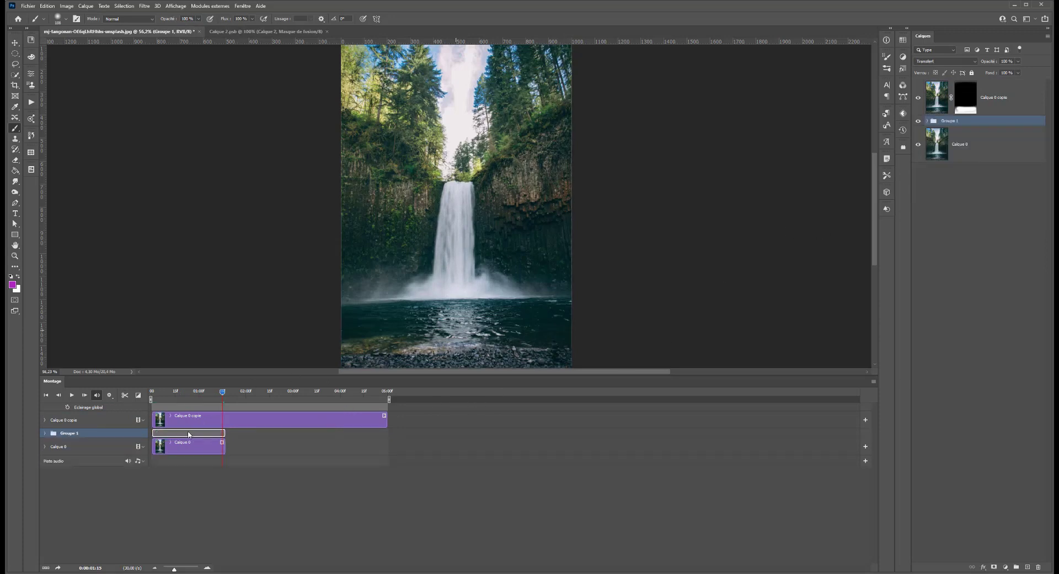
key("ctrl+j")
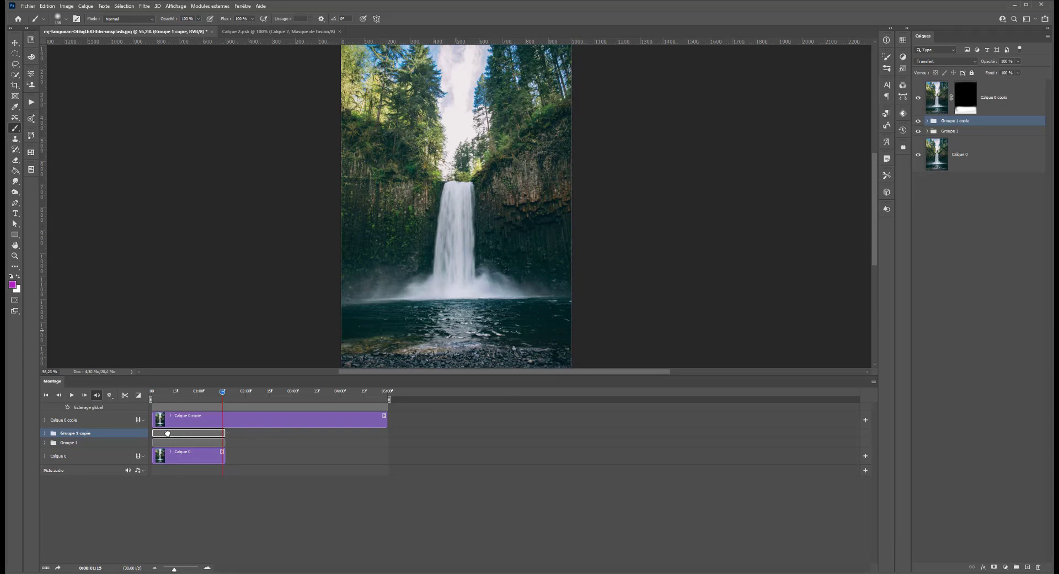
Move the duplicated group's clip later on the timeline so it overlaps the end of Groupe 1
mouse_move(168, 428)
left_mouse_down()
mouse_move(185, 417)
mouse_move(174, 438)
left_mouse_up()
key("ctrl+z")
left_click(170, 437)
left_click_drag(194, 436, 249, 434)
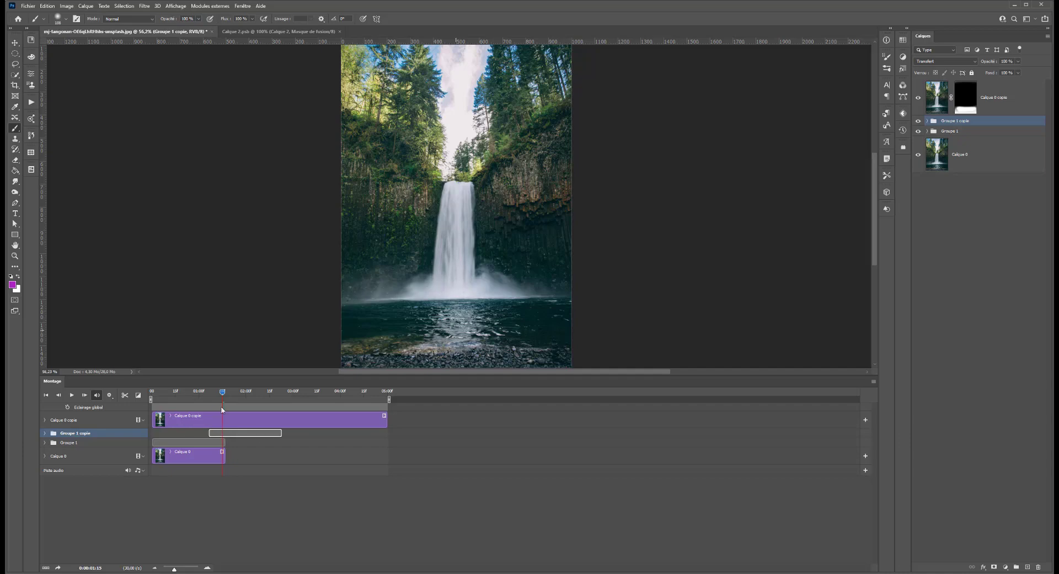
Extend Calque 0's clip to 05:00f to match Calque 0 copie, with the duplicated group expanded and selected
scroll(221, 426, "up", 1)
scroll(221, 430, "down", 2)
left_click_drag(221, 394, 245, 398)
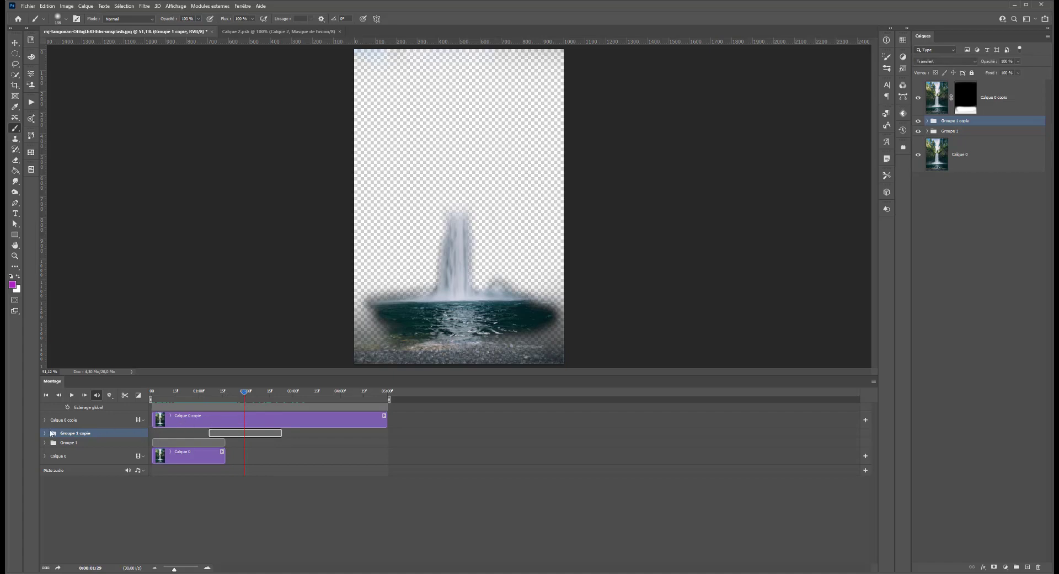
left_click(45, 434)
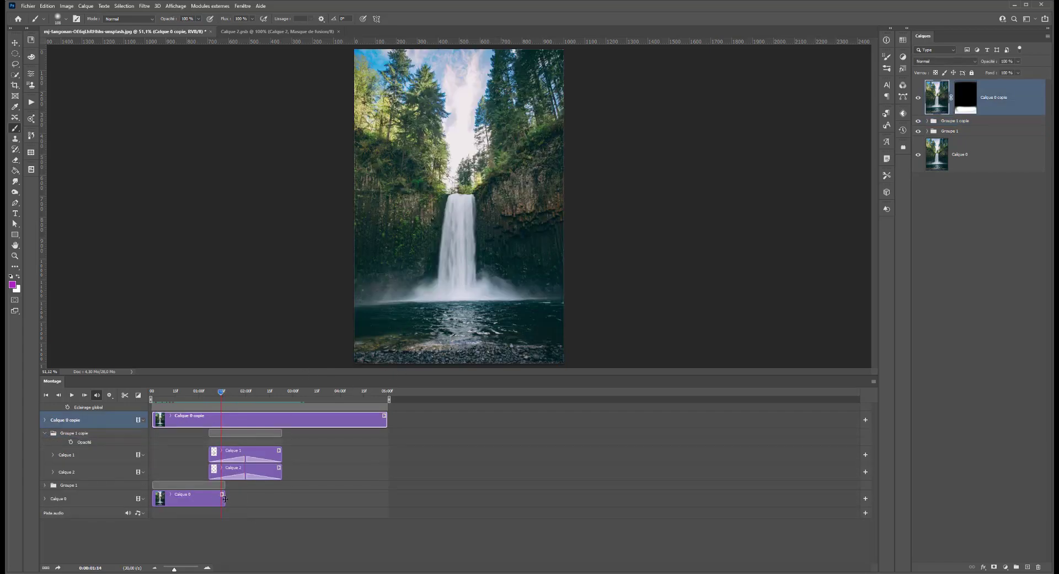
left_click_drag(225, 499, 386, 498)
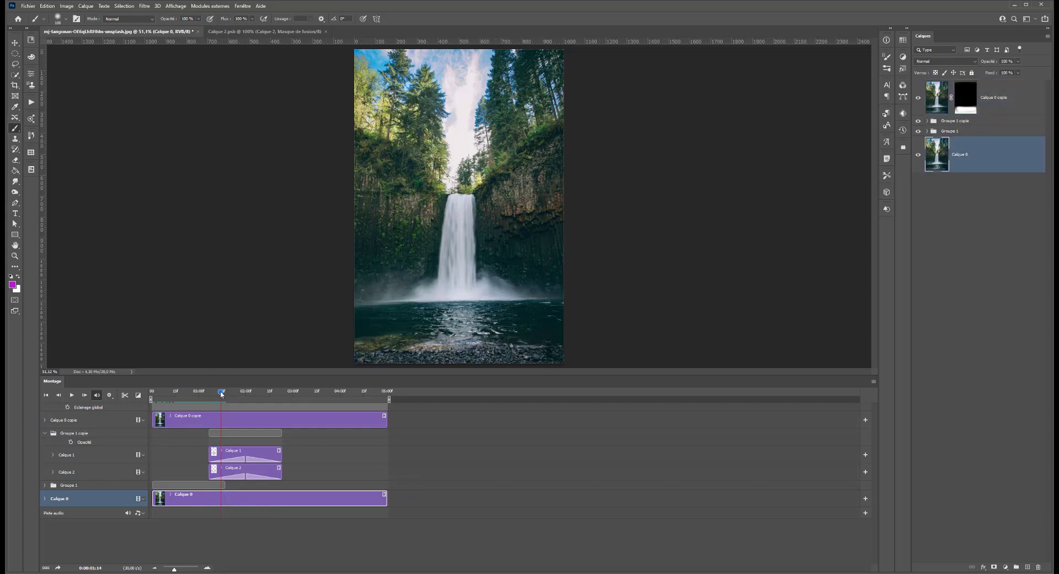
left_click(46, 435)
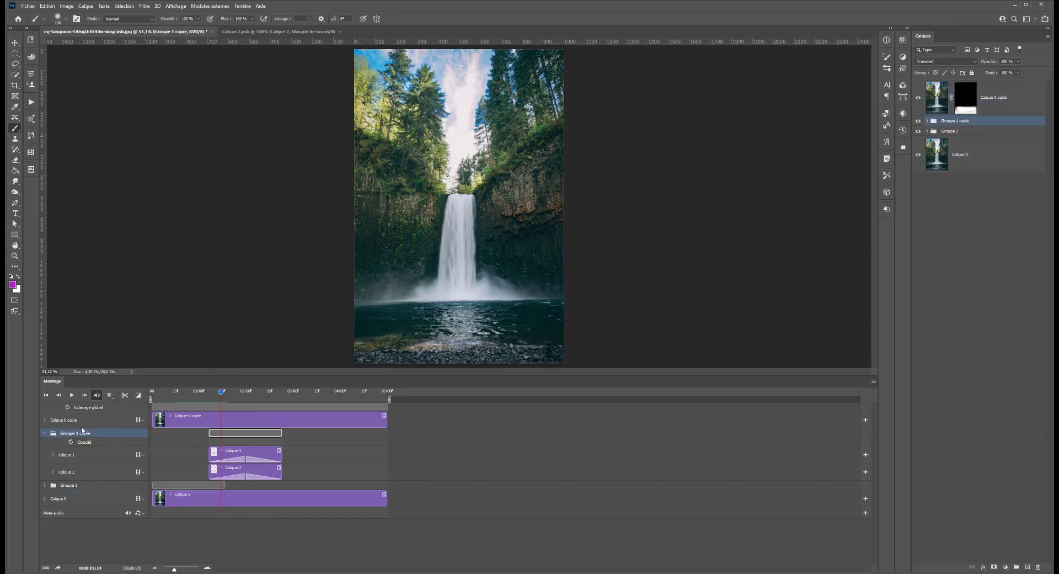
Shift Groupe 1 copie slightly earlier and duplicate it twice, staggering each copy to overlap the end of the previous group up to about 05:00f
left_click(46, 433)
left_click_drag(232, 432, 230, 433)
key("ctrl+j")
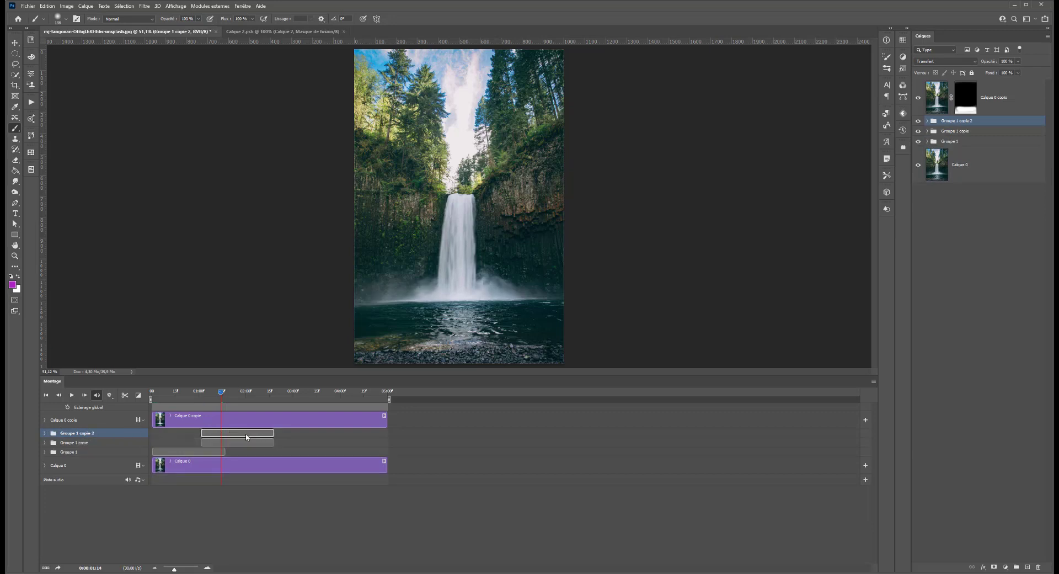
left_click_drag(225, 433, 335, 433)
key("ctrl+j")
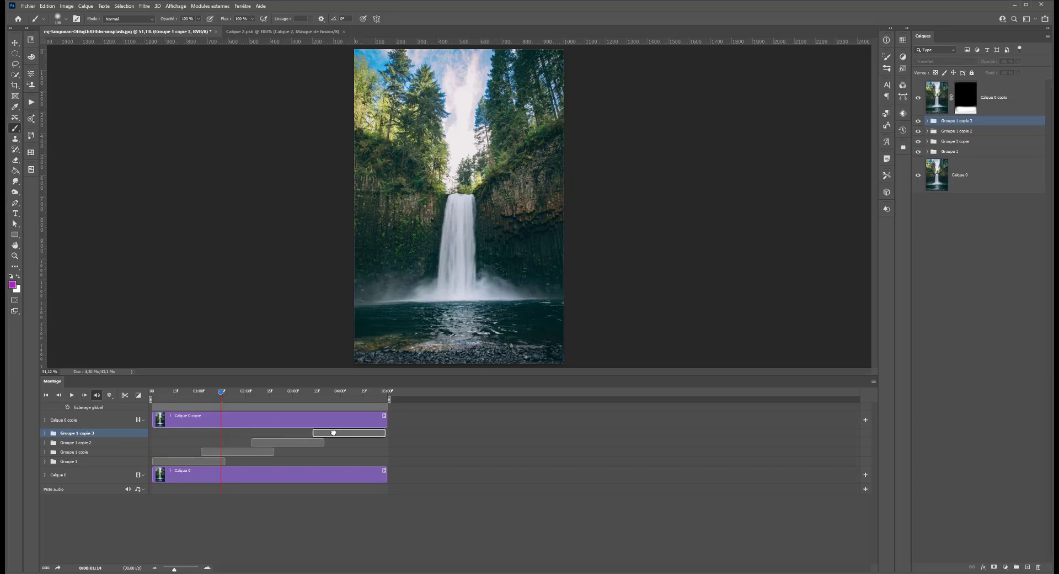
Play the animation from the start to check how the four overlapping groups blend into one another
key("space")
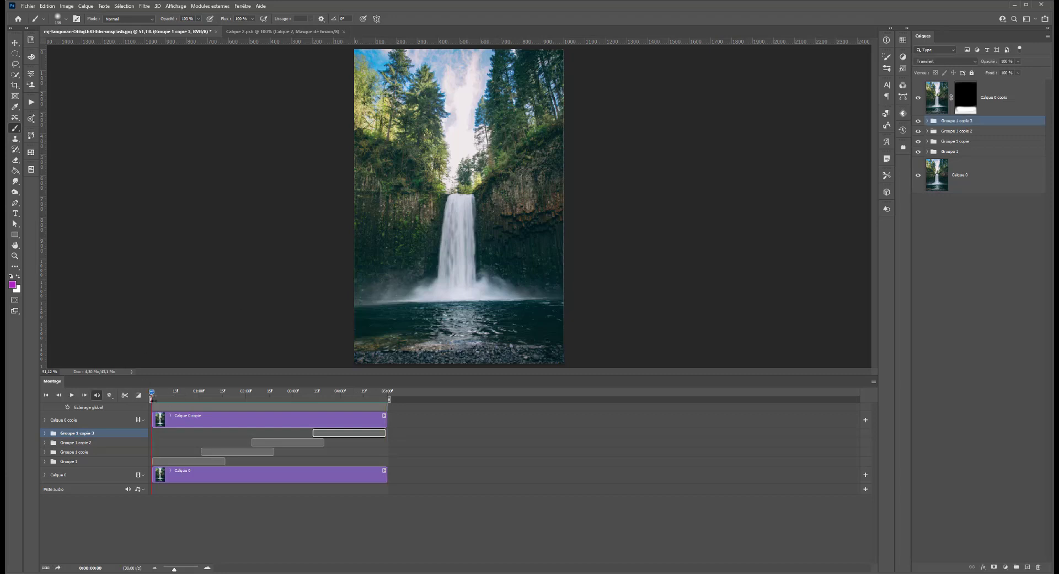
key("space")
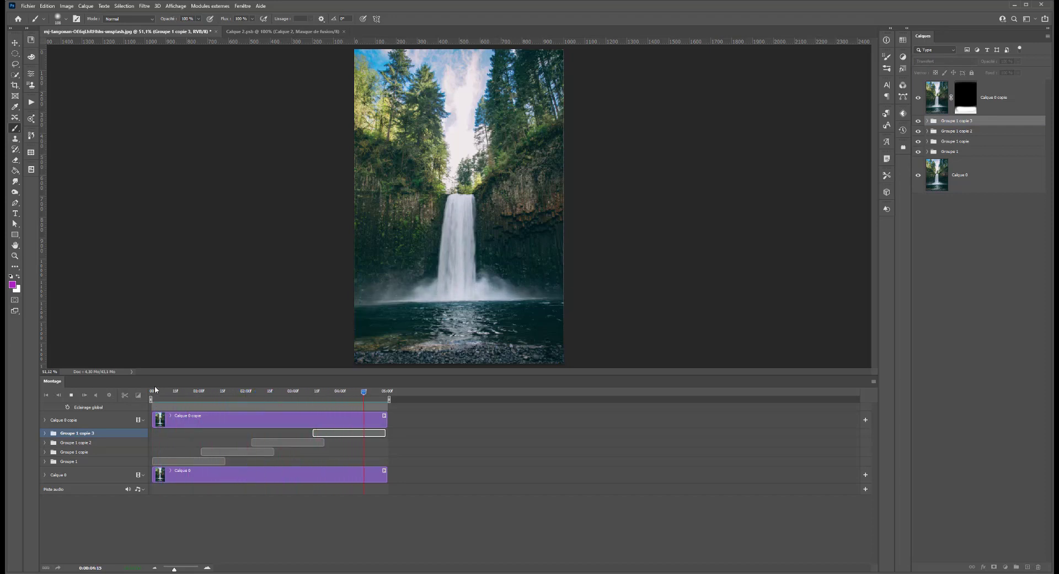
key("space")
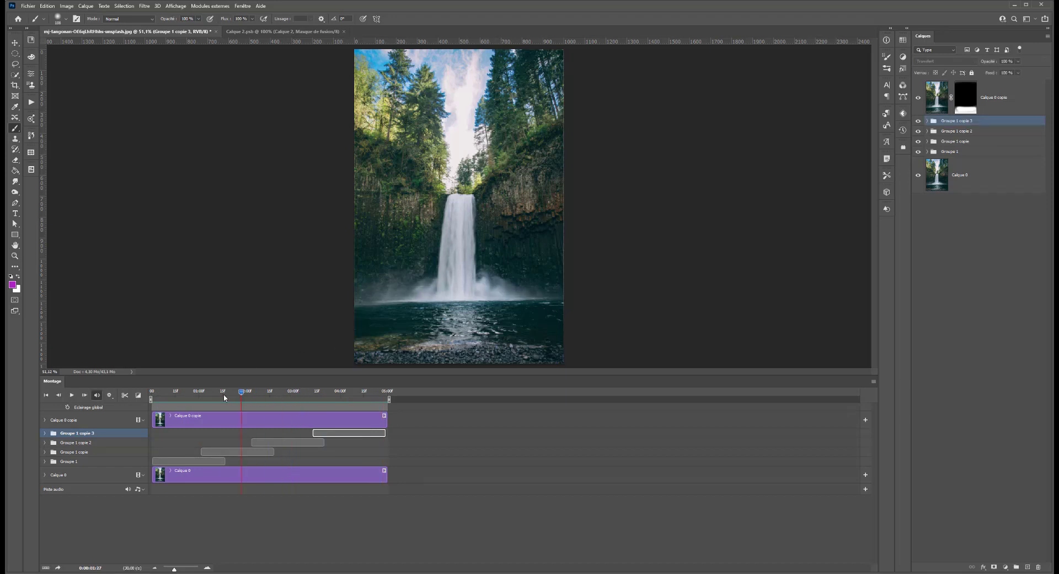
left_click_drag(249, 398, 109, 384)
key("space")
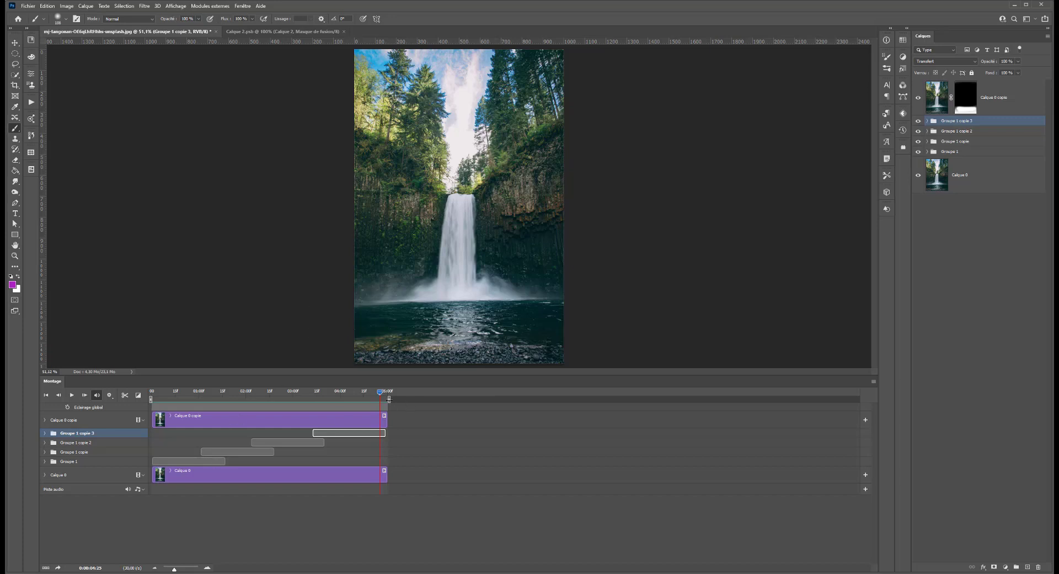
Extend the Calque 0 copie and Calque 0 clips to 15:00f on the timeline
left_click_drag(387, 415, 860, 407)
left_click_drag(388, 477, 859, 462)
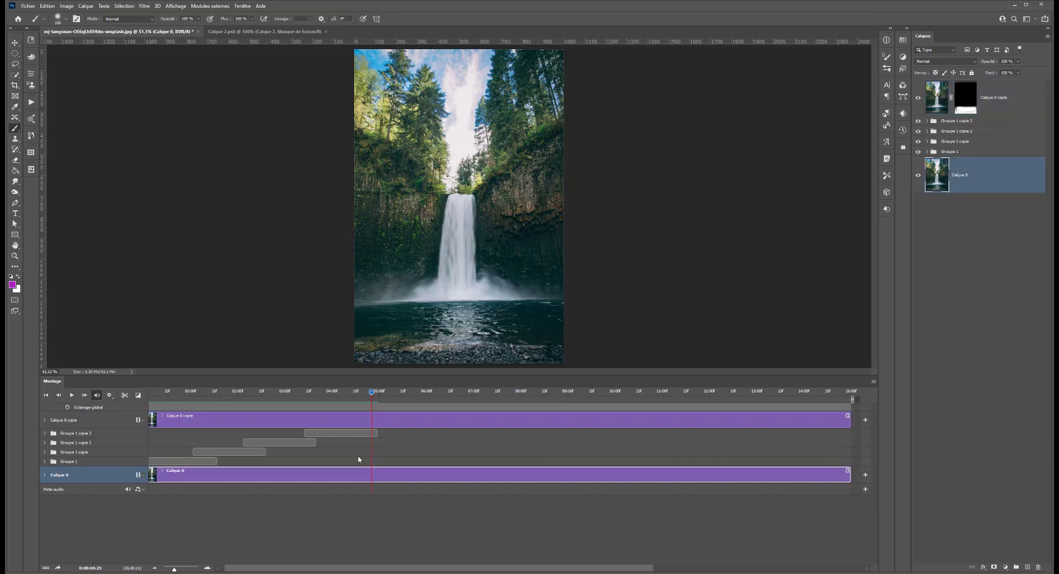
Duplicate all four Groupe 1 groups together and move the copies later so the first overlaps the end of Groupe 1 copie 3
left_click(327, 433)
left_click(283, 443, "shift")
left_click(240, 452, "shift")
left_click(199, 462, "shift")
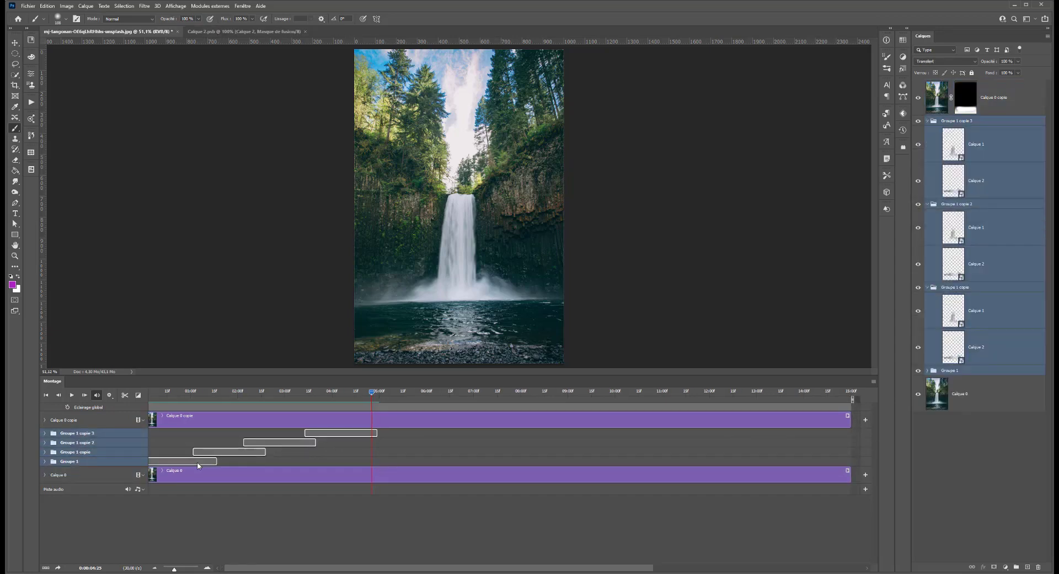
key("ctrl+j")
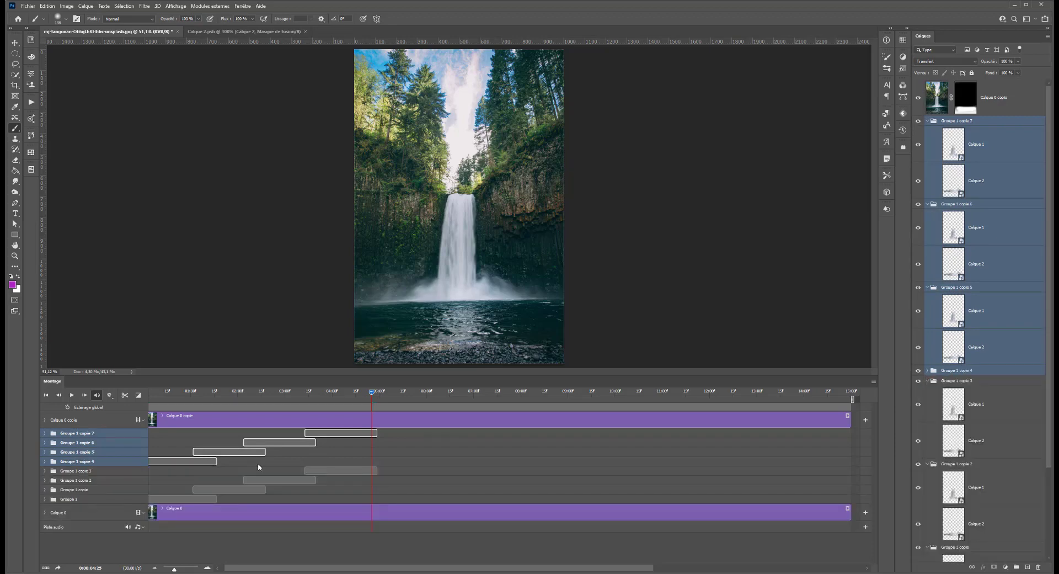
left_click_drag(274, 459, 368, 460)
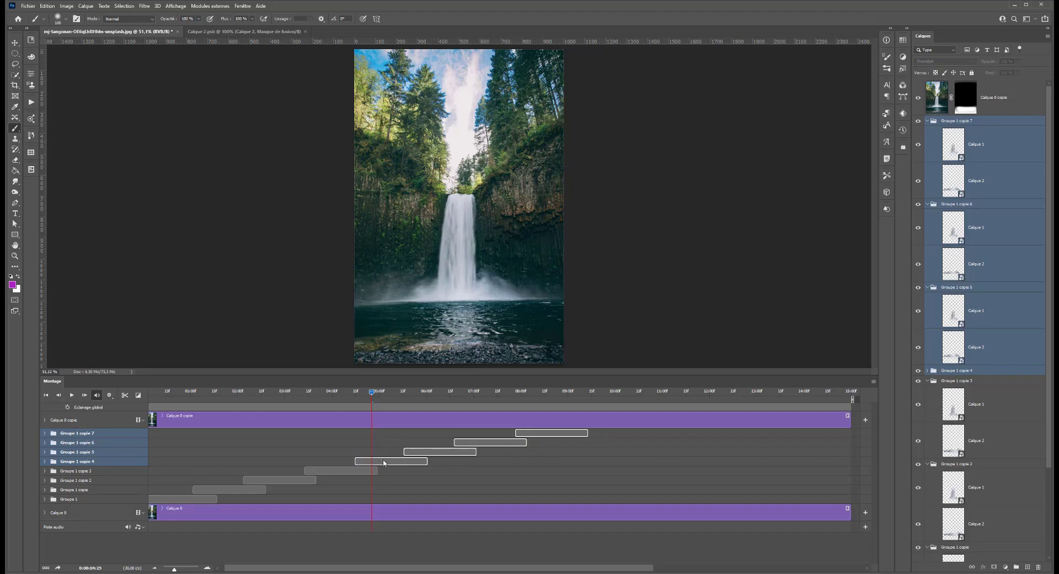
Duplicate the four selected groups again and move the new set later so it overlaps the end of Groupe 1 copie 7
key("ctrl+j")
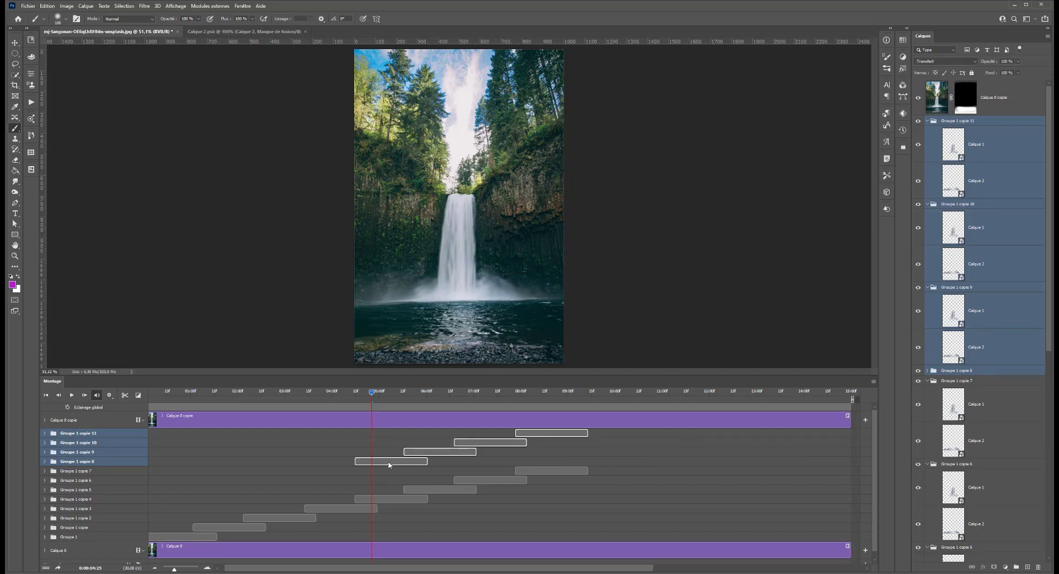
left_click_drag(493, 461, 593, 461)
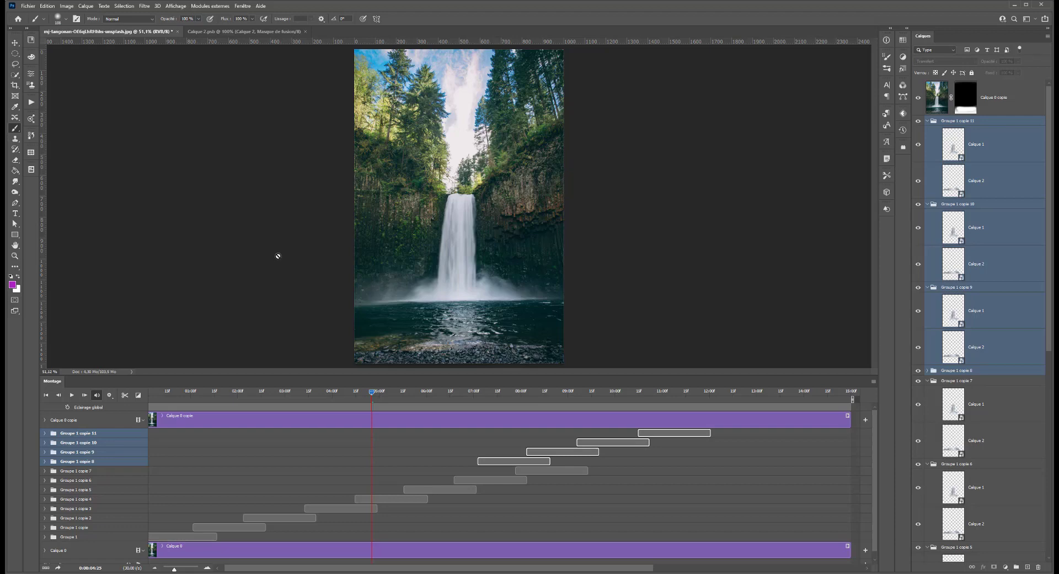
left_click_drag(490, 461, 574, 462)
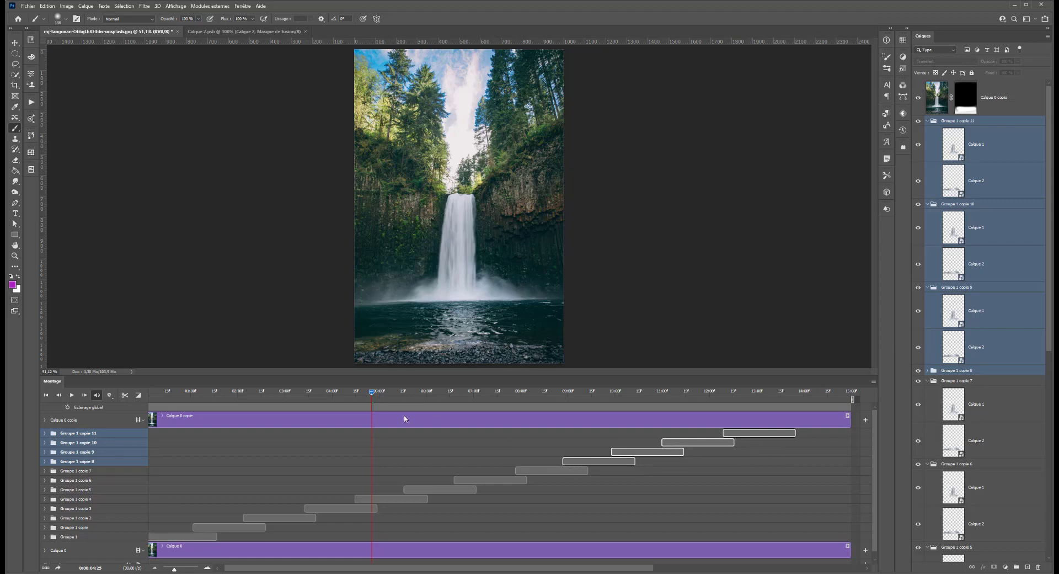